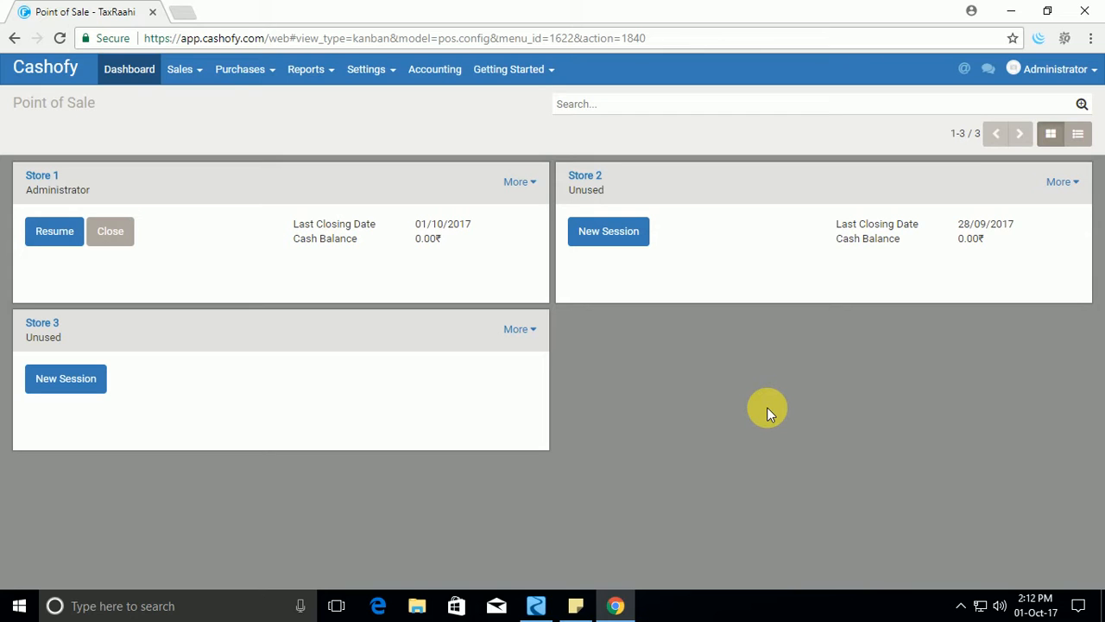
# Apply the point of sale basic settings with restaurant table management and global discounts selected.
pyautogui.click(382, 75)
pyautogui.click(382, 124)
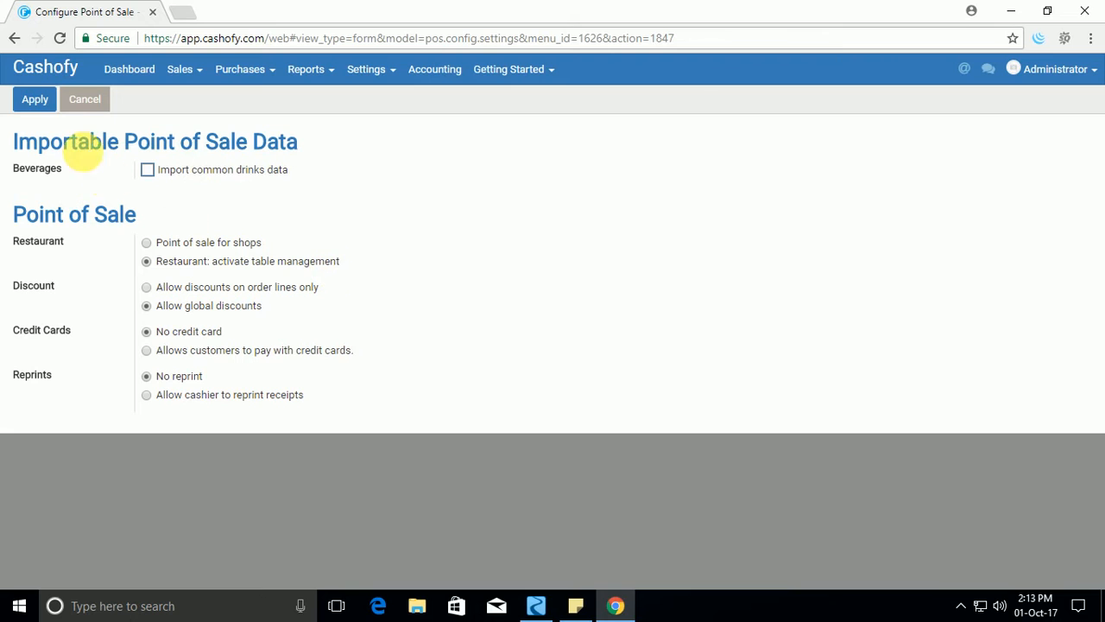
pyautogui.click(36, 101)
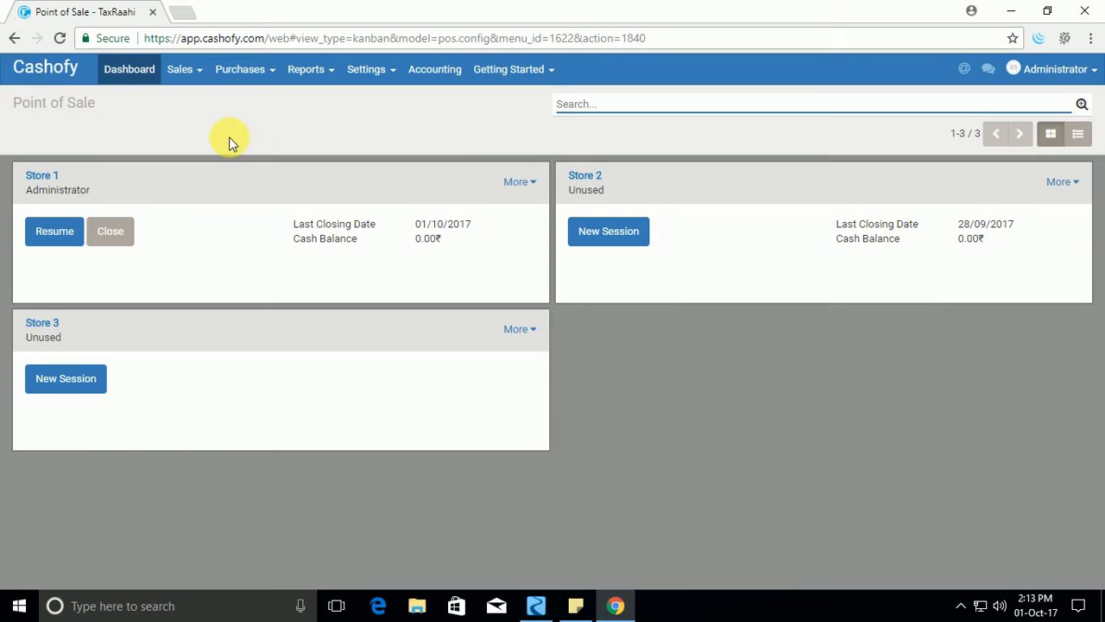
pyautogui.click(383, 76)
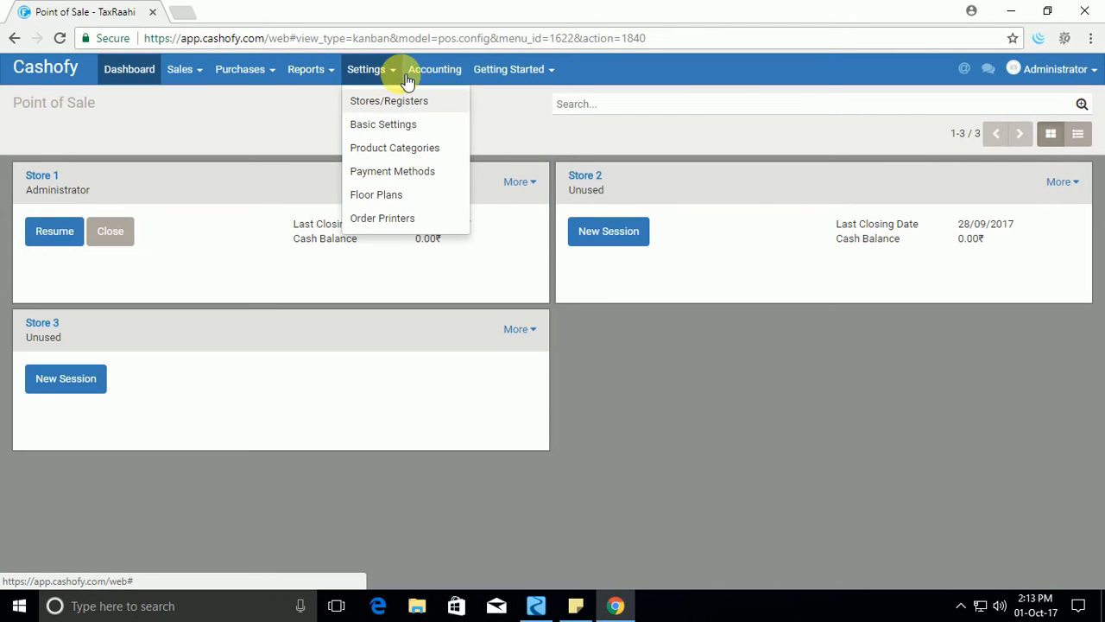
pyautogui.click(663, 396)
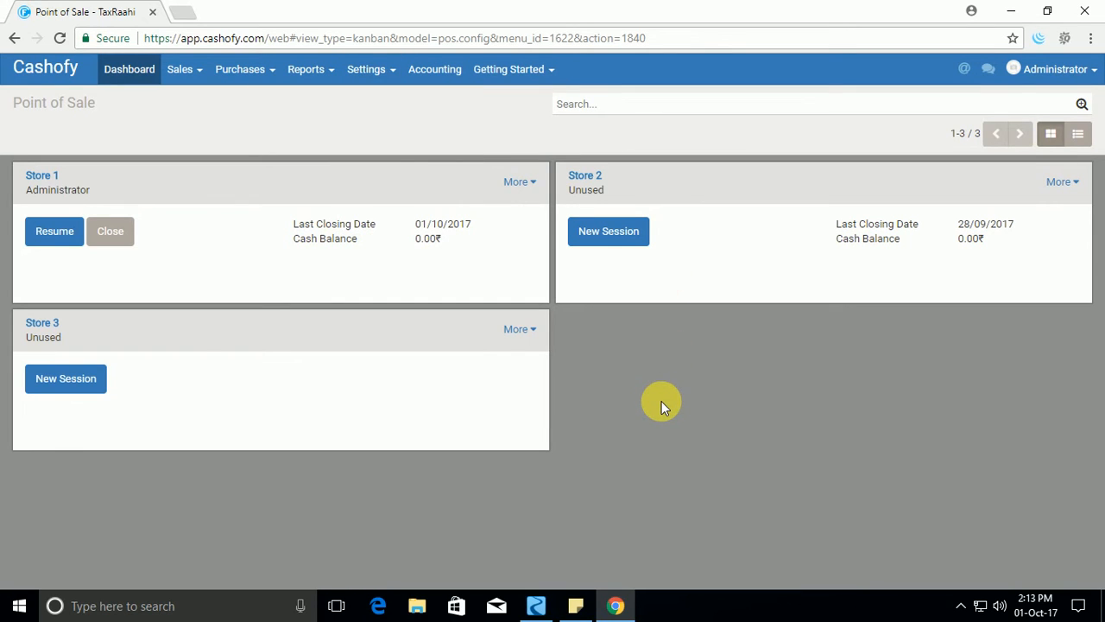
pyautogui.click(386, 76)
pyautogui.click(208, 256)
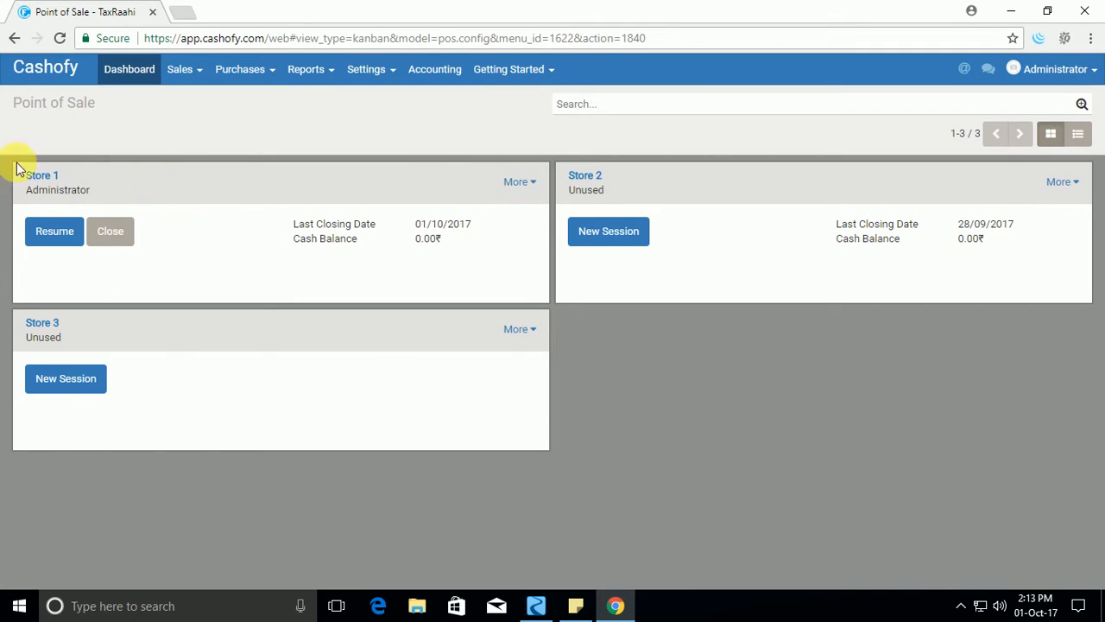
# Open the settings of Store 1.
pyautogui.click(529, 184)
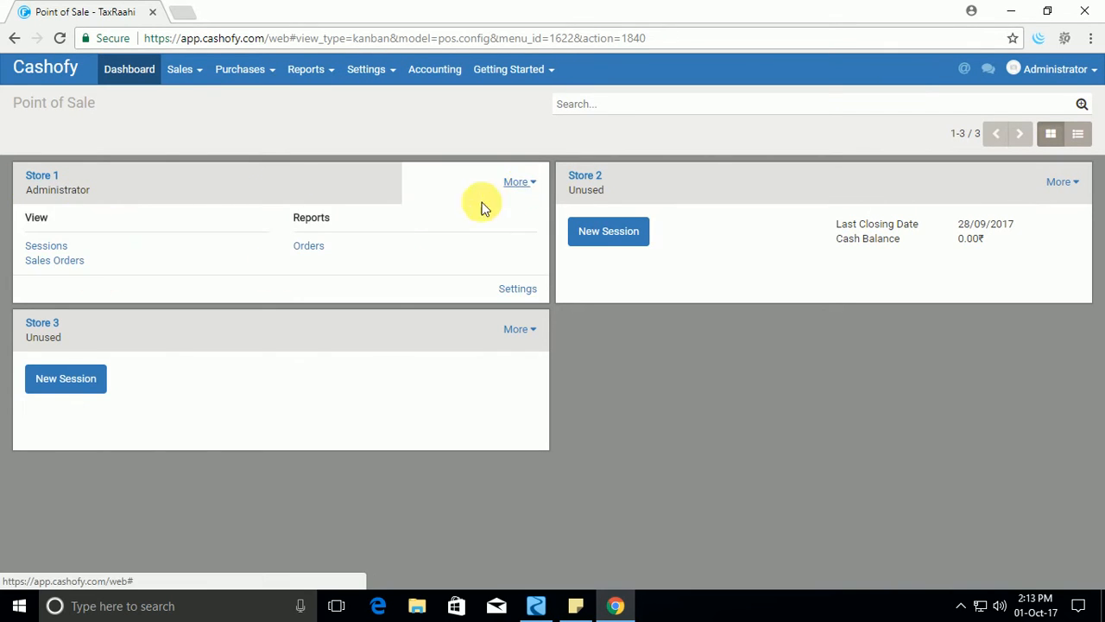
pyautogui.click(519, 290)
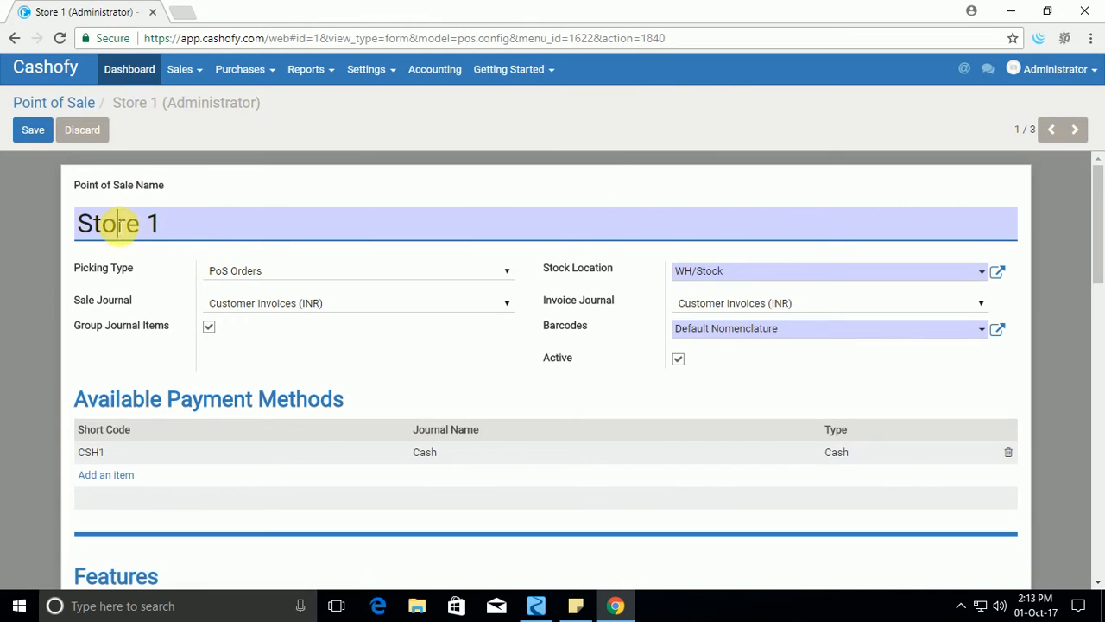
pyautogui.doubleClick(118, 224)
pyautogui.write('Re1')
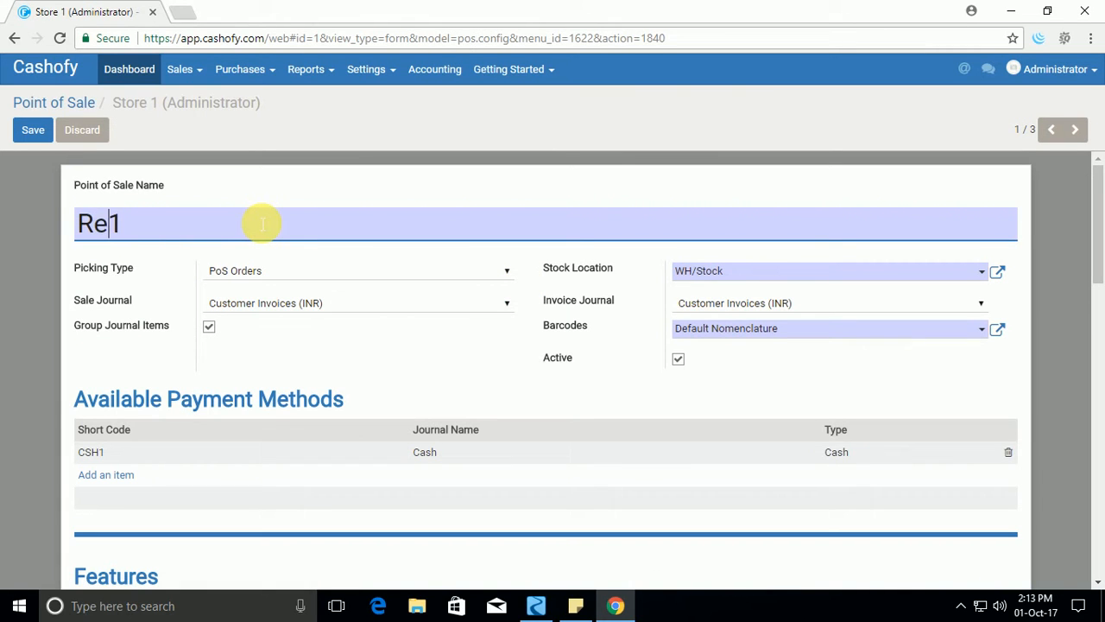
pyautogui.write('stu')
pyautogui.press('BackSpace')
pyautogui.press('BackSpace')
pyautogui.press('BackSpace')
pyautogui.press('BackSpace')
pyautogui.press('BackSpace')
pyautogui.write('Store')
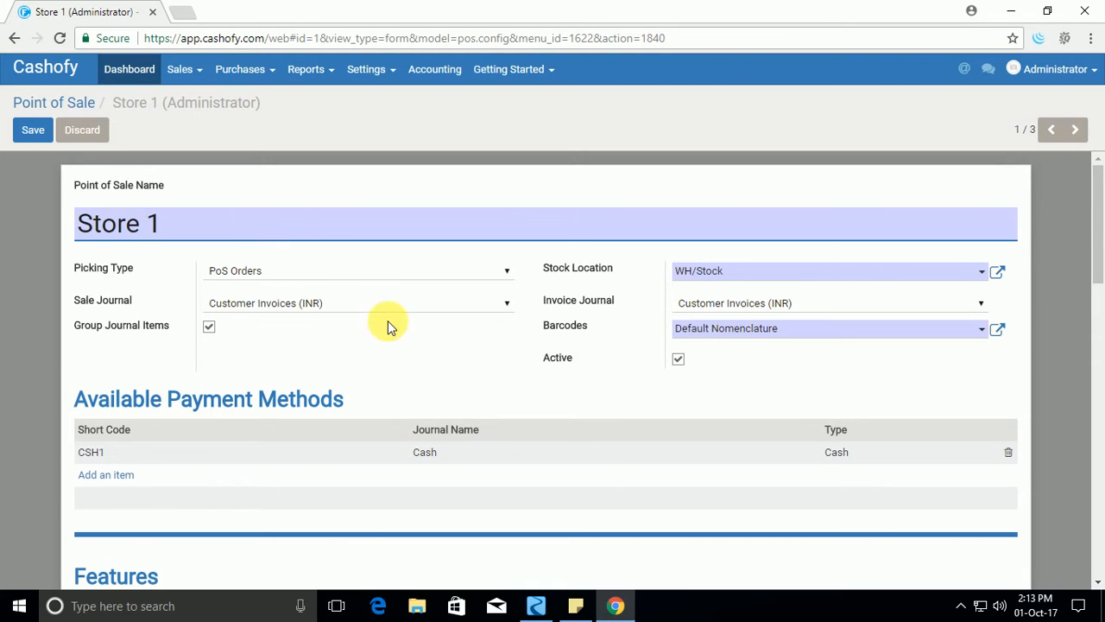
# Check the tip product choices for Store 1, keep Customer Tips, and save the store settings before returning to the store overview.
pyautogui.scroll(-4, 387, 325)
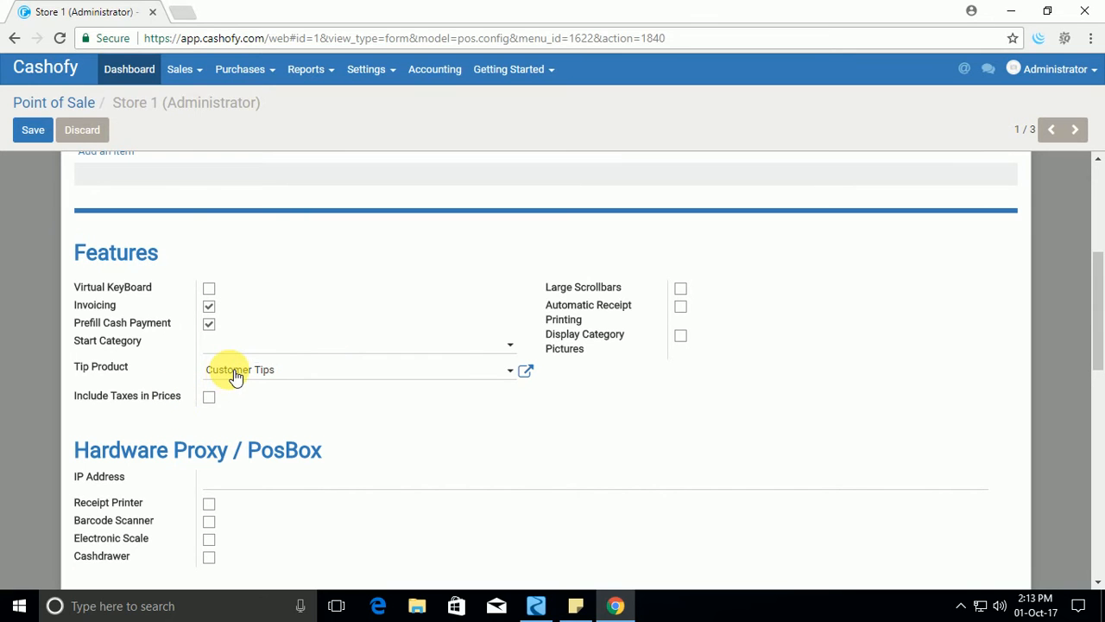
pyautogui.click(261, 371)
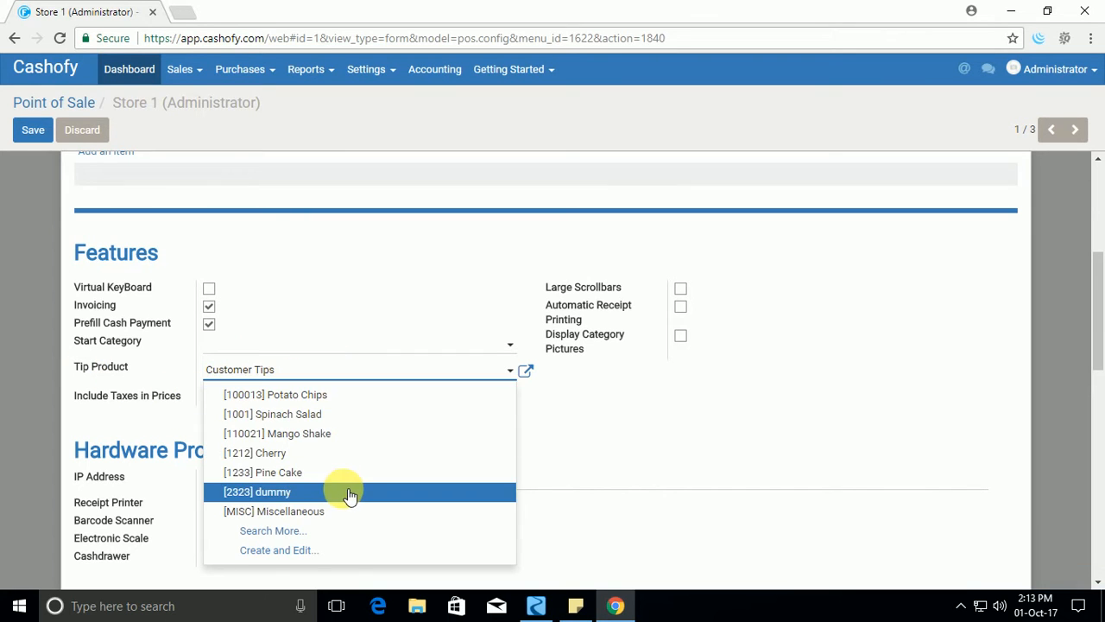
pyautogui.click(270, 376)
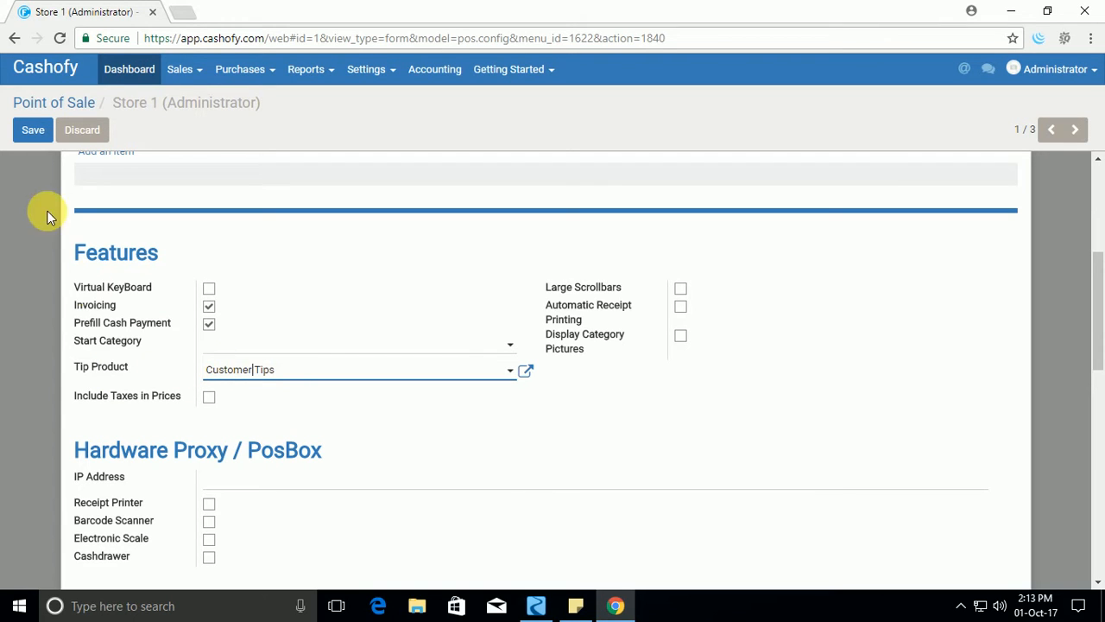
pyautogui.click(32, 132)
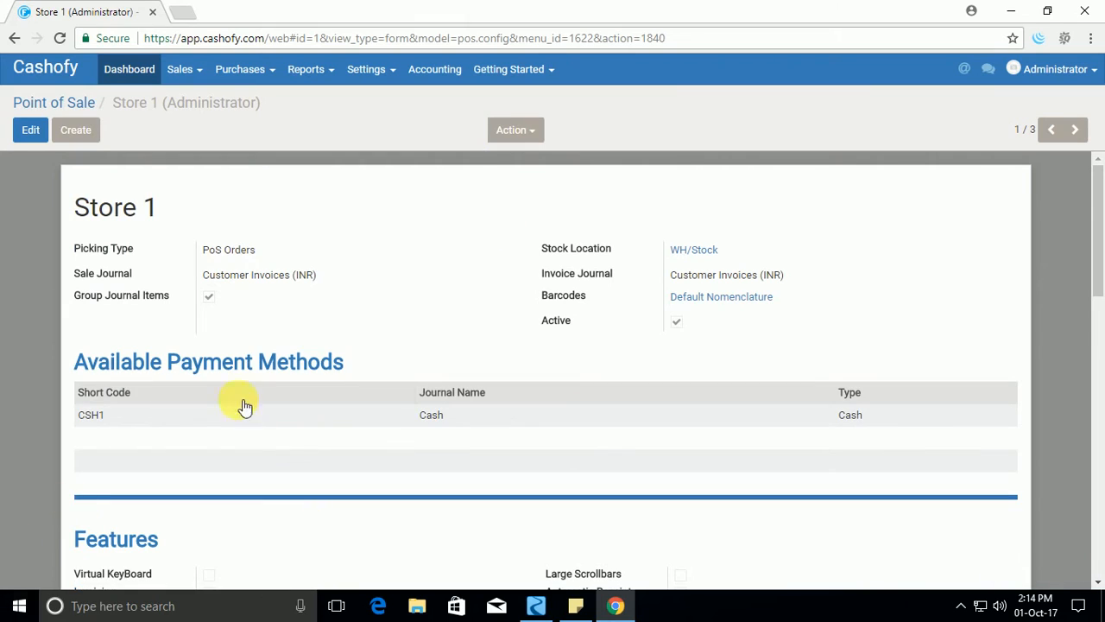
pyautogui.click(69, 103)
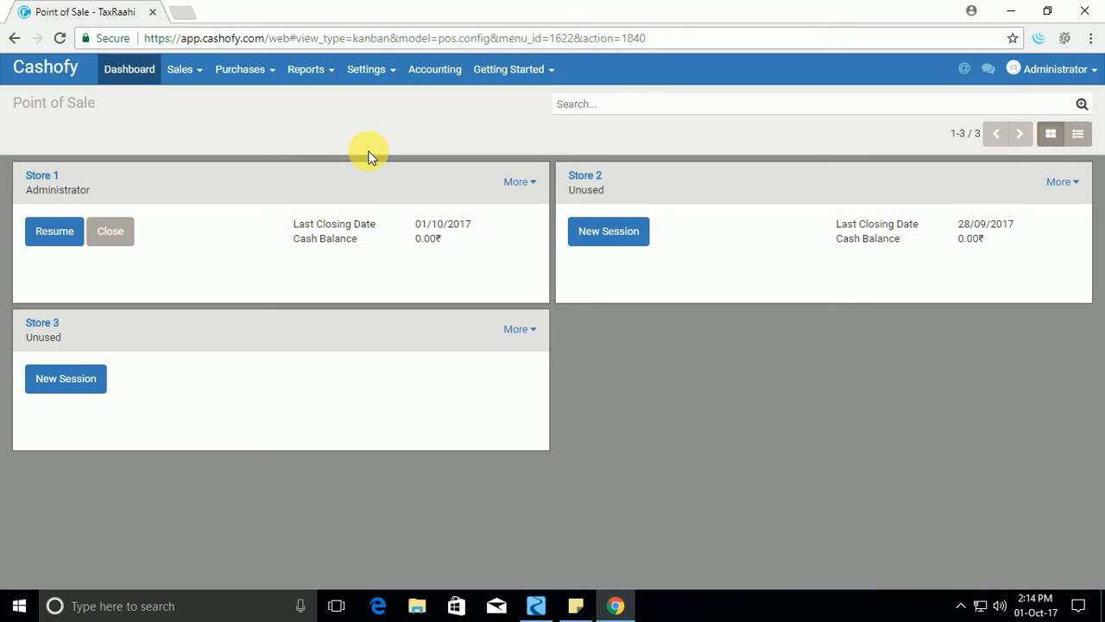
# Create a new floor plan named Floor 1 and assign it to the Store 1 point of sale.
pyautogui.click(366, 72)
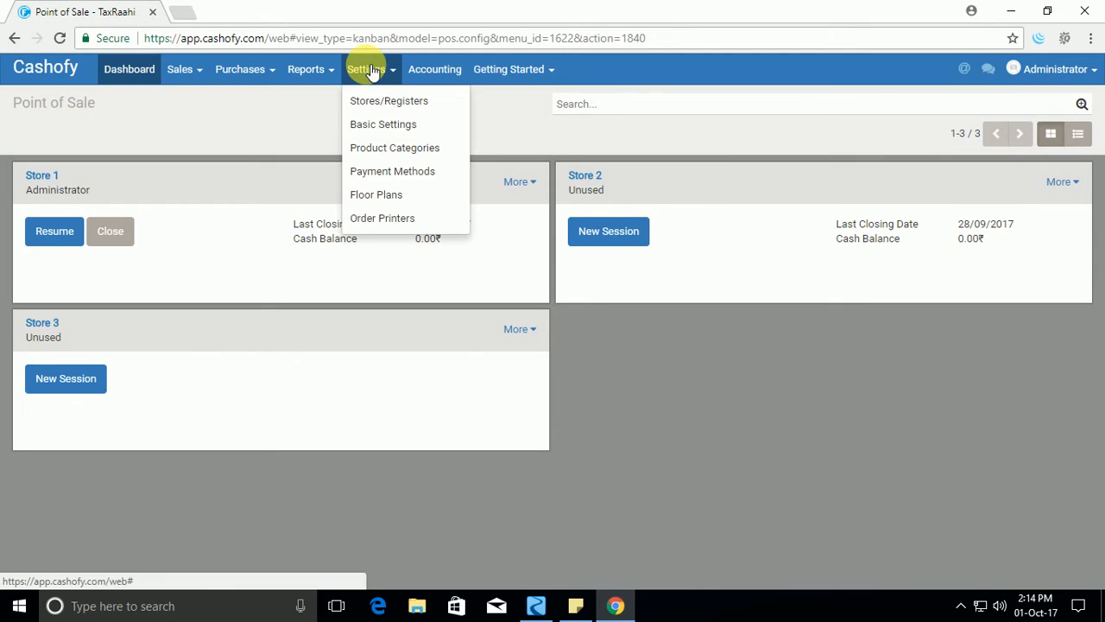
pyautogui.click(402, 199)
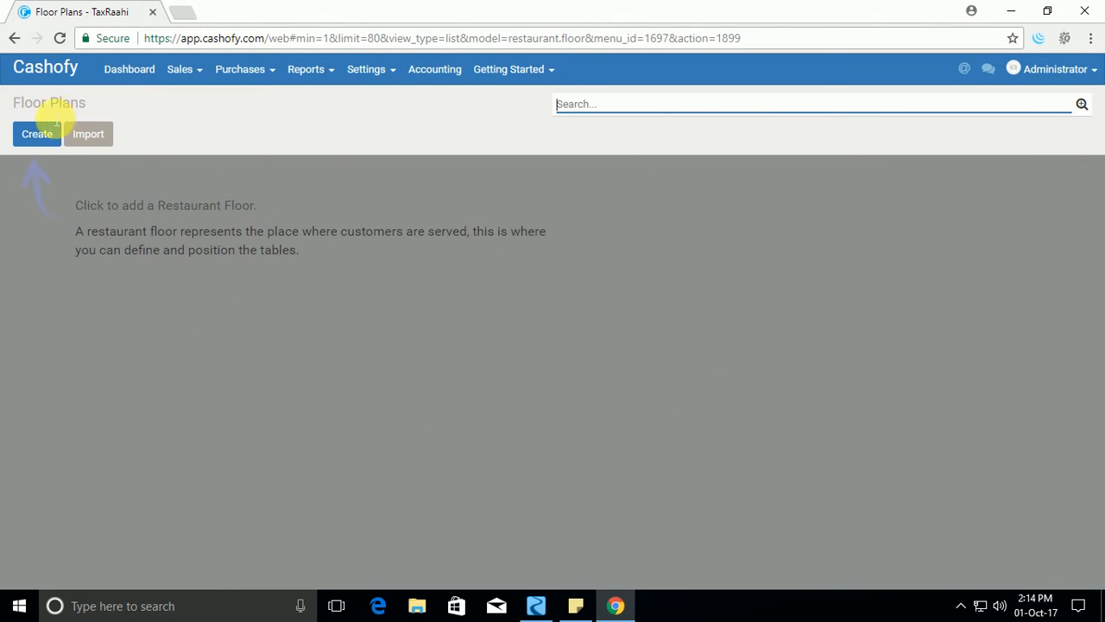
pyautogui.click(28, 138)
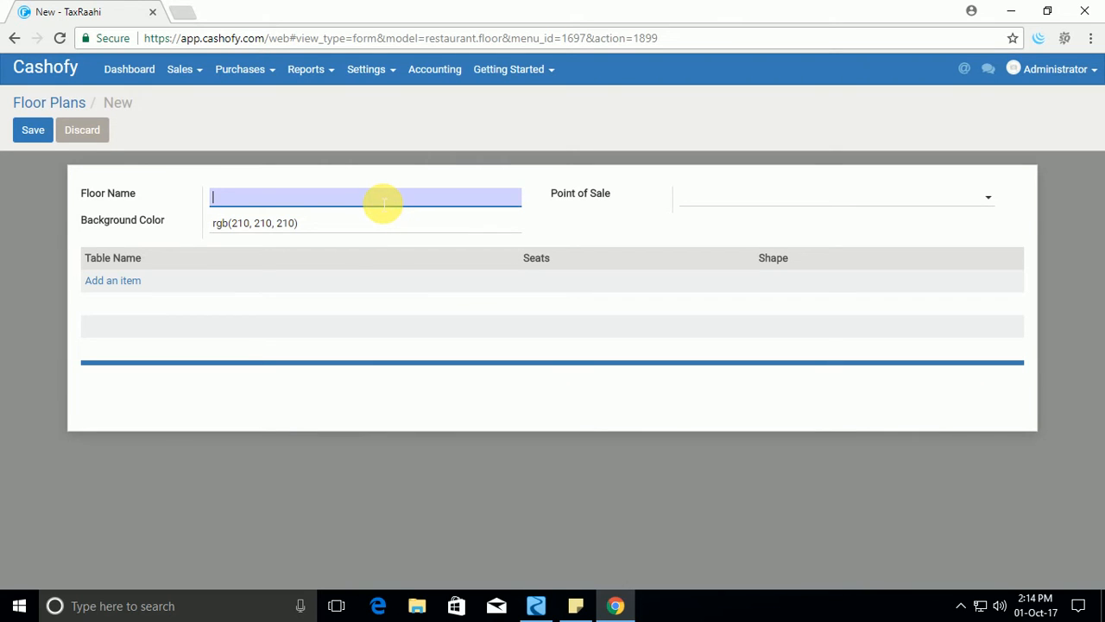
pyautogui.write('Floor')
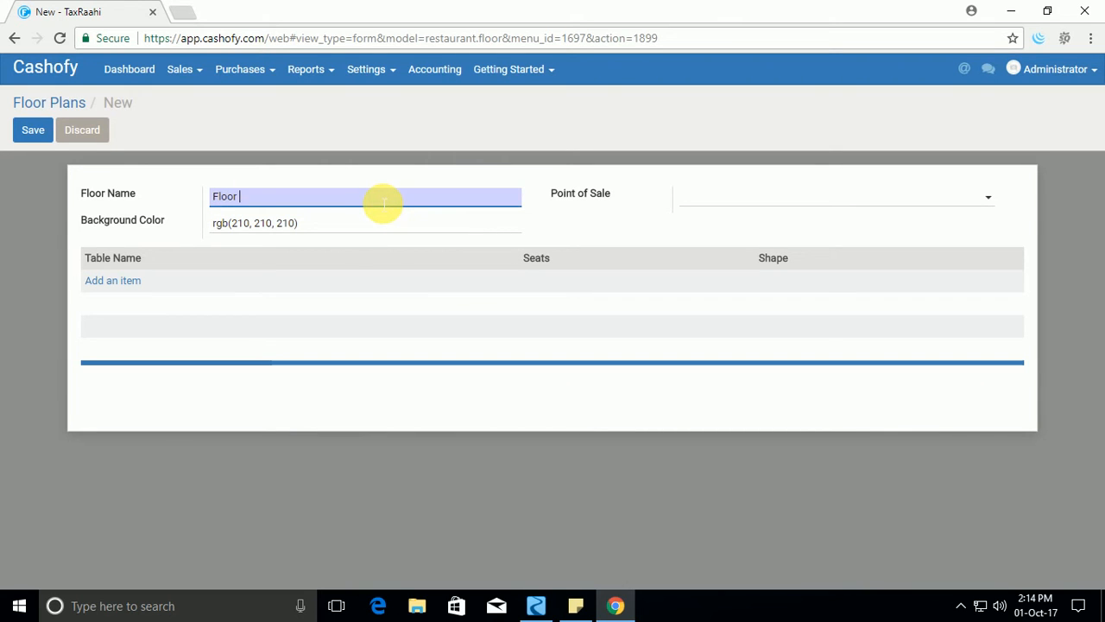
pyautogui.write(' 1')
pyautogui.press('Tab')
pyautogui.click(838, 197)
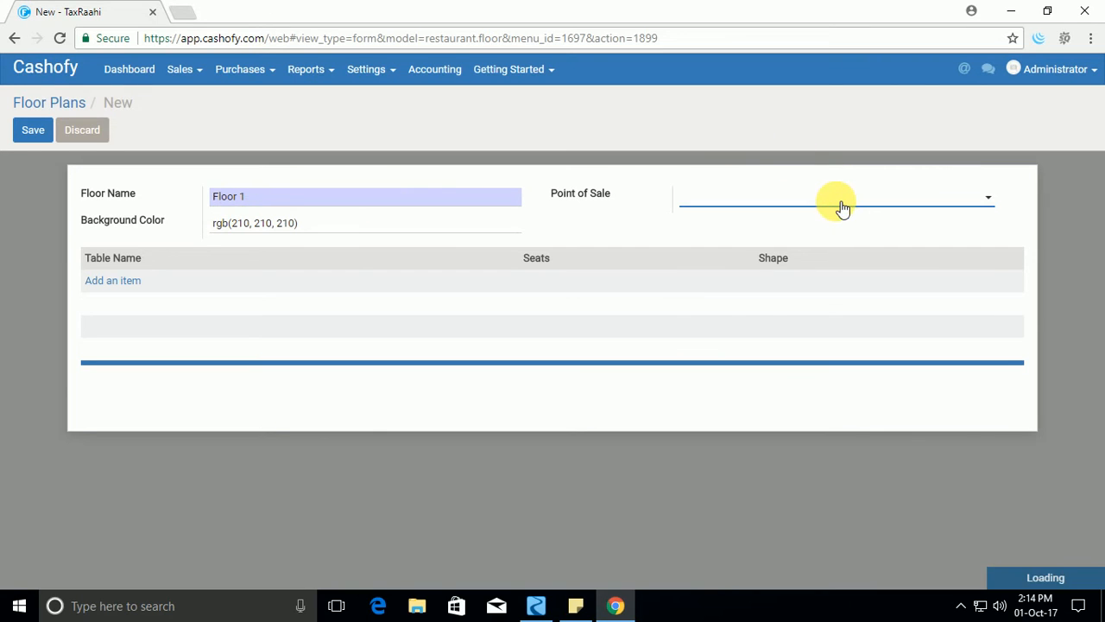
pyautogui.click(736, 230)
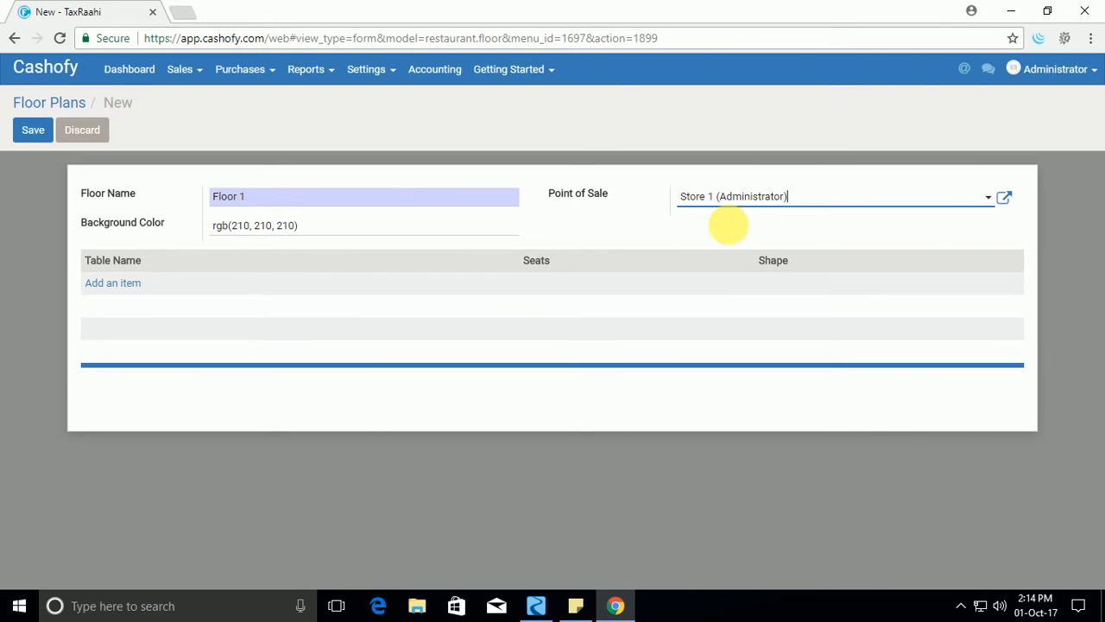
# Add a table named T1 with 4 seats to the Floor 1 plan.
pyautogui.click(129, 289)
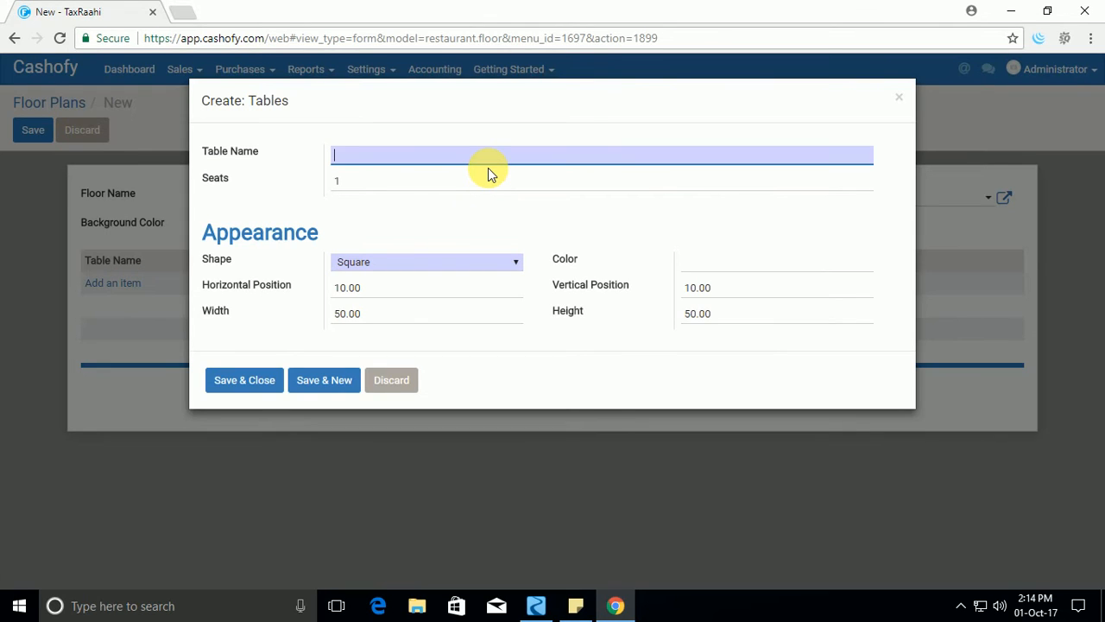
pyautogui.write('t')
pyautogui.press('BackSpace')
pyautogui.write('T1')
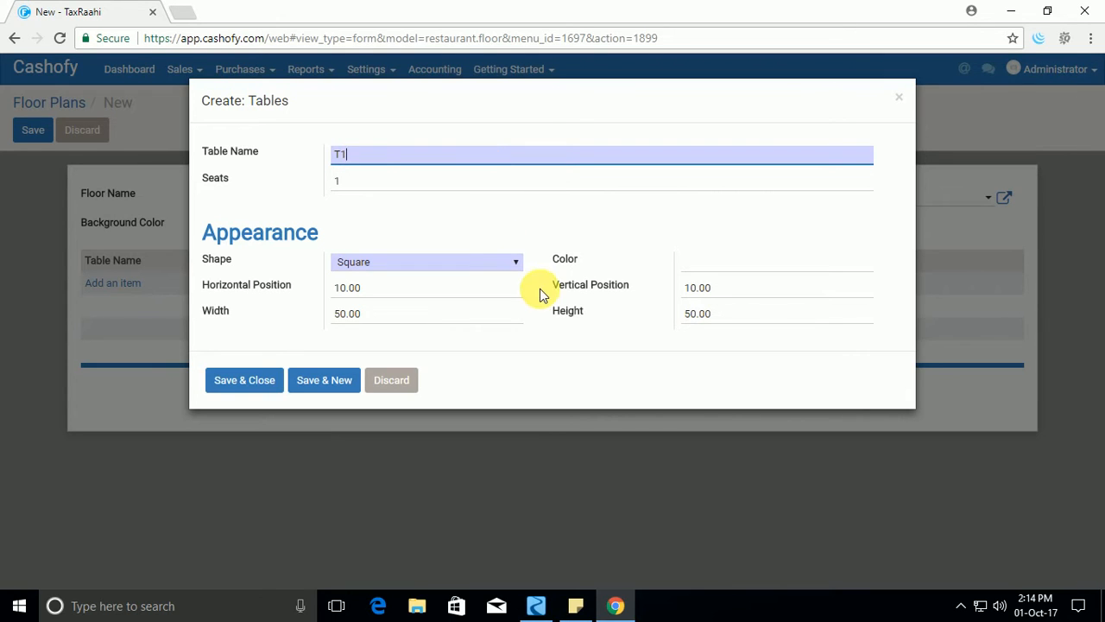
pyautogui.click(370, 187)
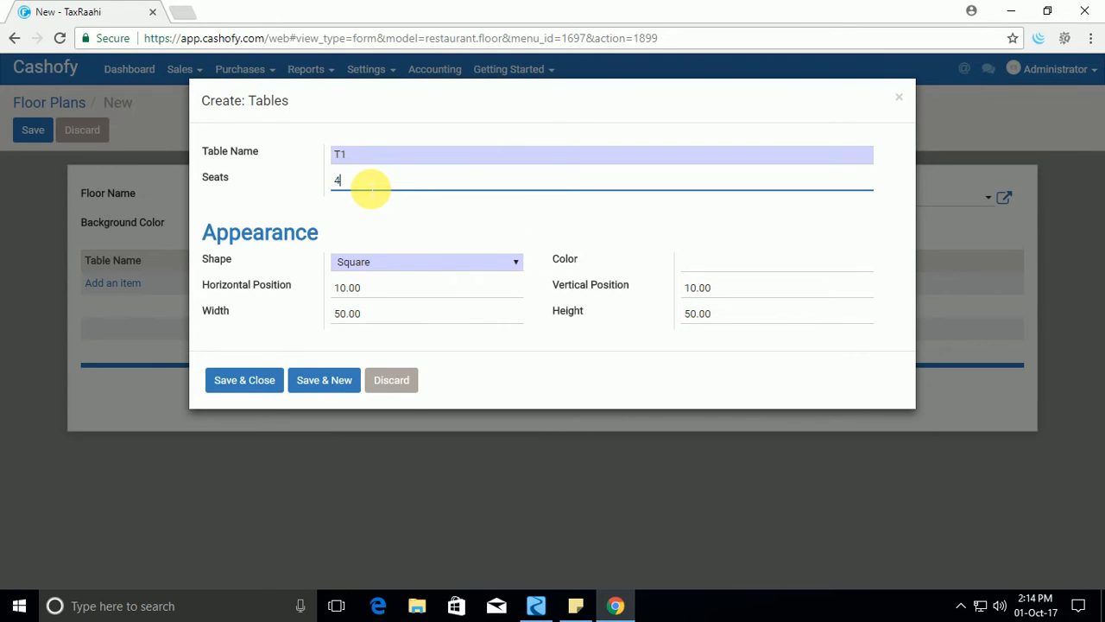
pyautogui.press('Tab')
pyautogui.press('Tab')
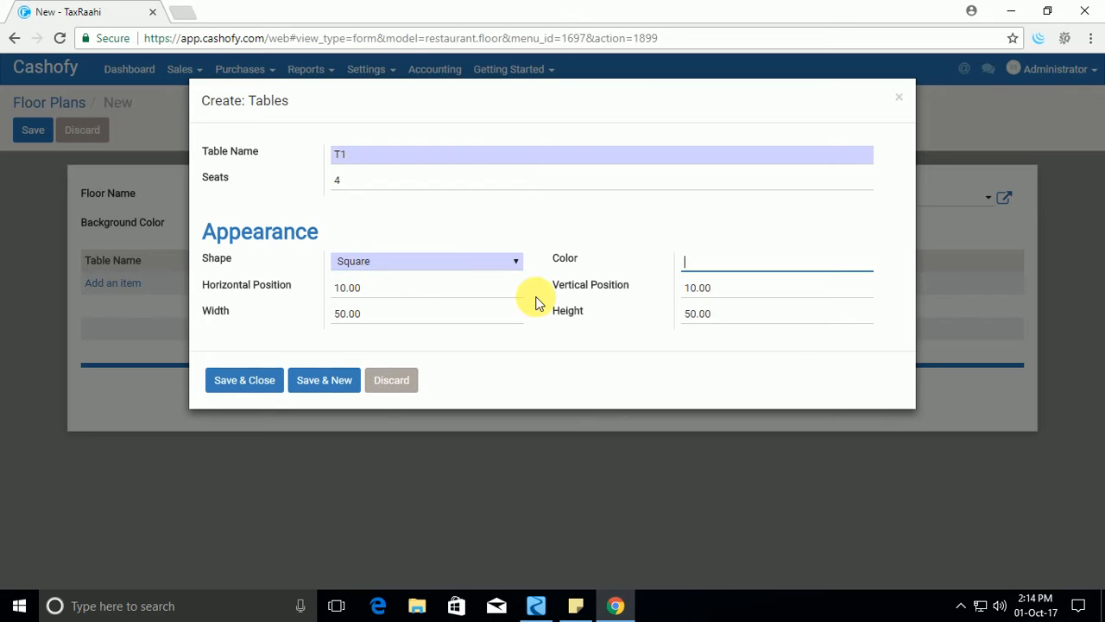
# Keep table T1 square with its default position and size, then save it and start another table.
pyautogui.click(485, 266)
pyautogui.click(486, 262)
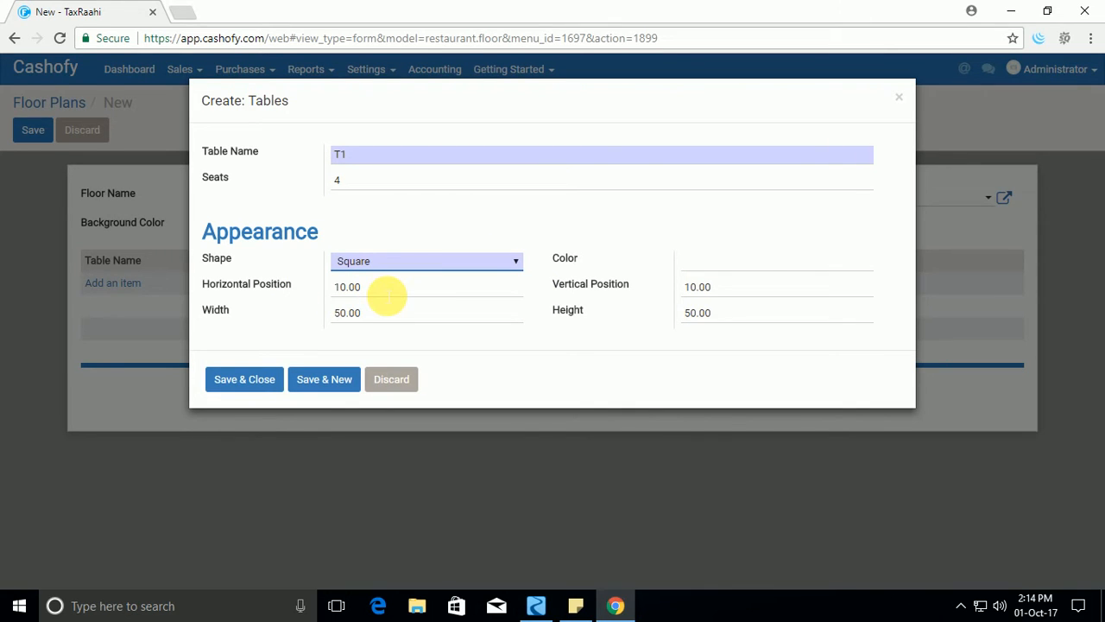
pyautogui.doubleClick(380, 295)
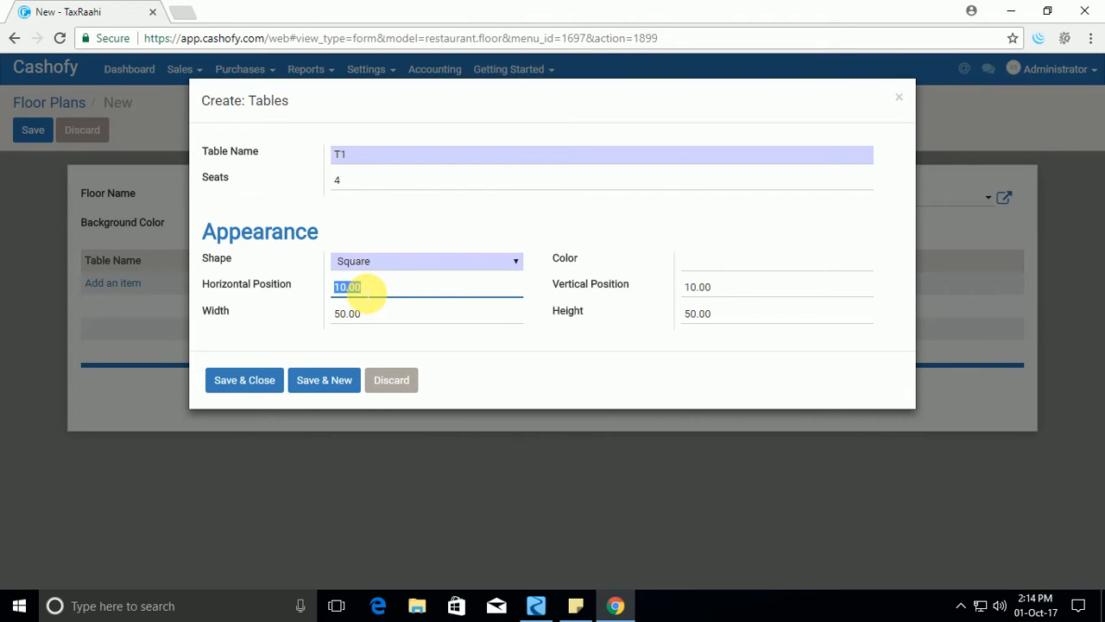
pyautogui.doubleClick(740, 292)
pyautogui.doubleClick(399, 313)
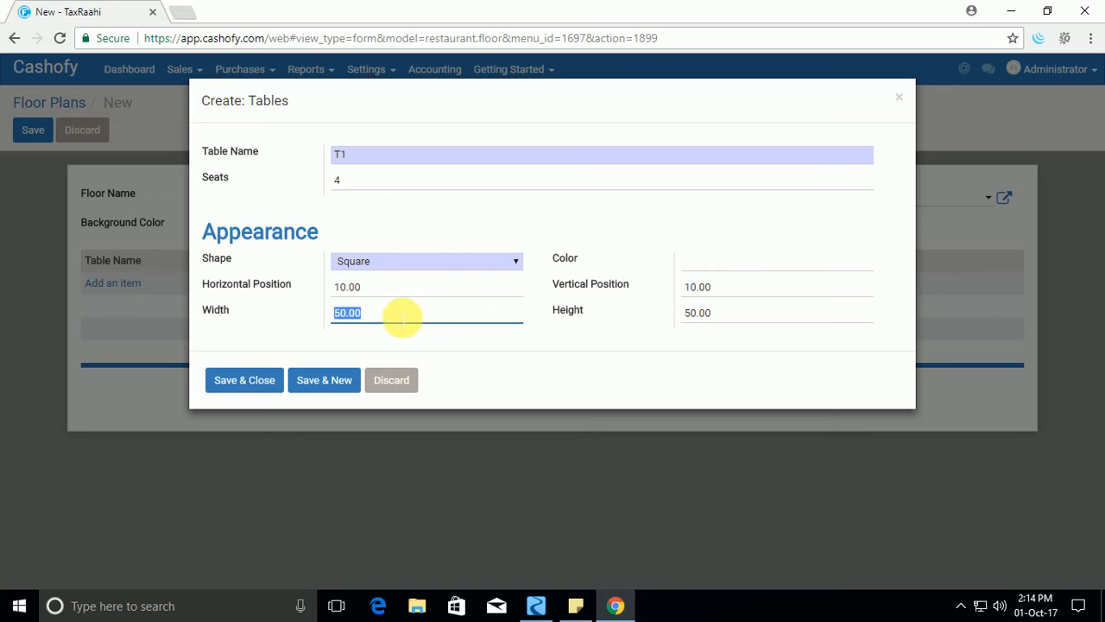
pyautogui.doubleClick(708, 314)
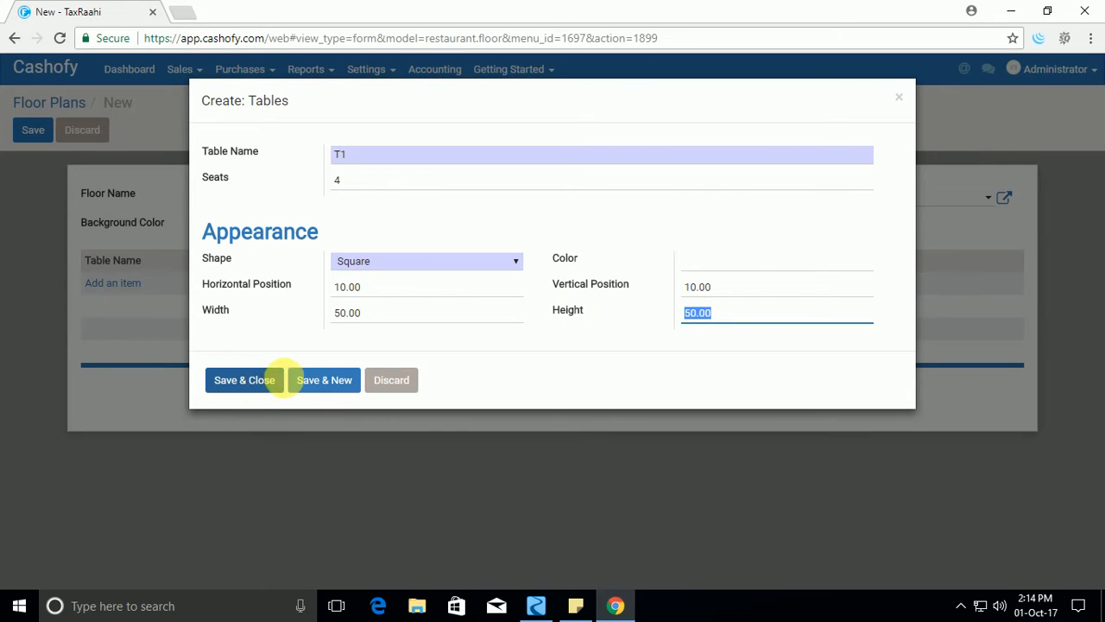
pyautogui.click(321, 383)
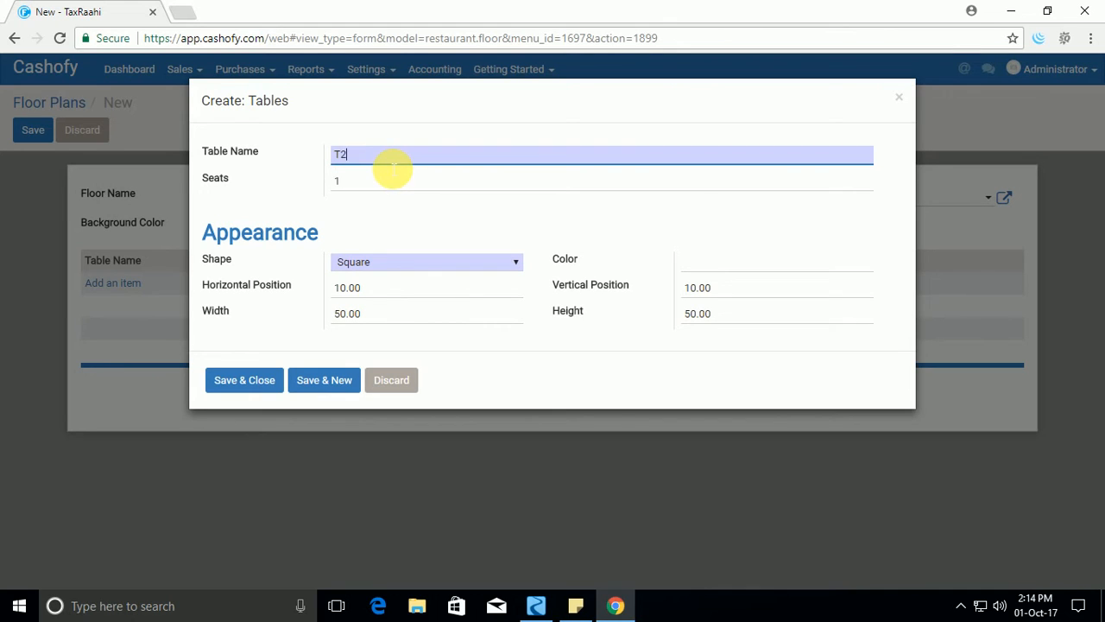
# Name the second table T2, give it 4 seats, and set its shape to Round.
pyautogui.press('Tab')
pyautogui.write('4')
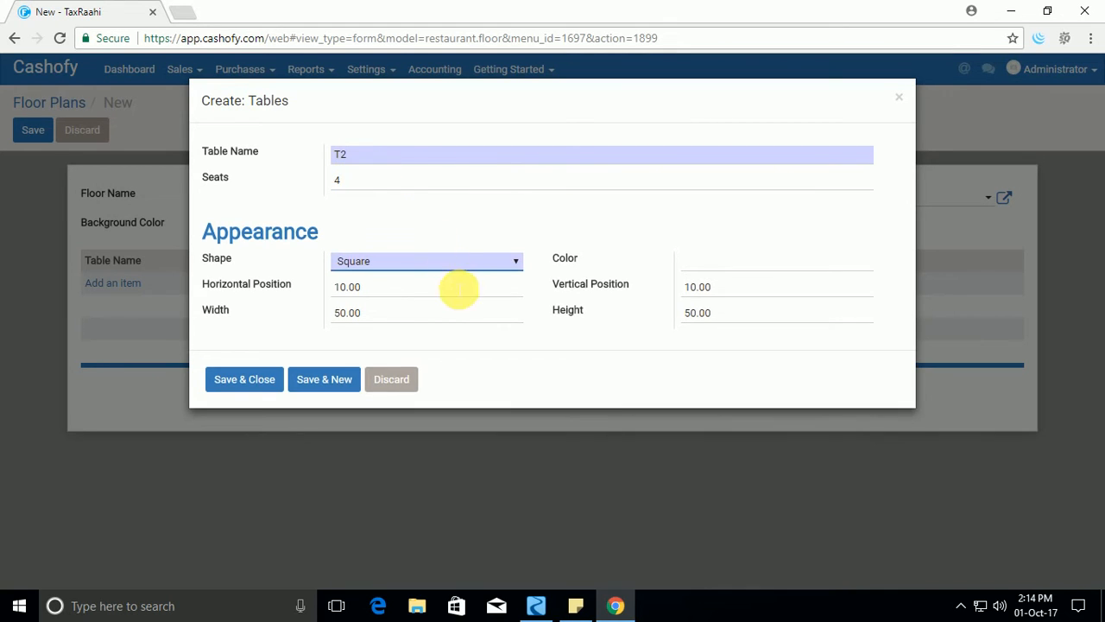
pyautogui.click(443, 261)
pyautogui.click(398, 305)
# Set table T2's horizontal and vertical positions to 50 and save the table.
pyautogui.press('Tab')
pyautogui.press('Tab')
pyautogui.press('Tab')
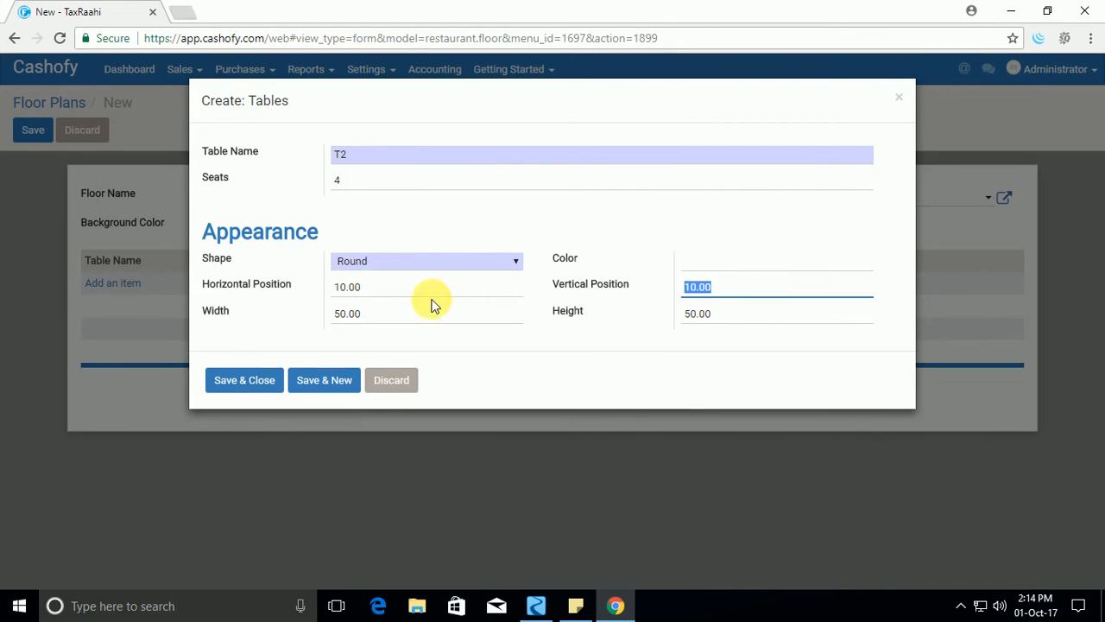
pyautogui.click(389, 290)
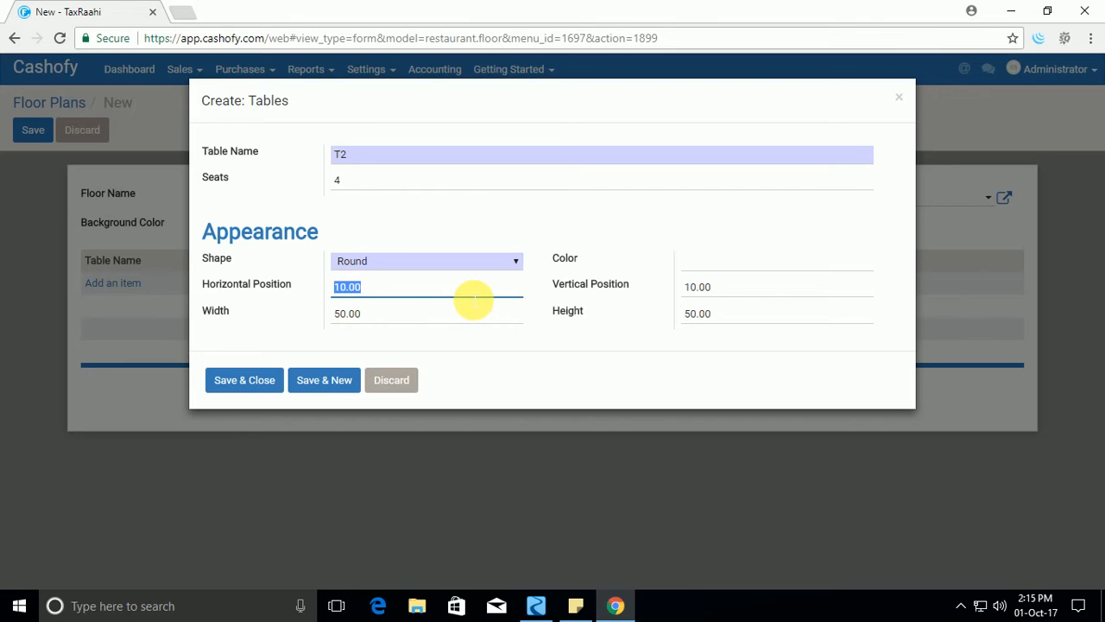
pyautogui.write('50')
pyautogui.press('Tab')
pyautogui.write('50')
pyautogui.press('Tab')
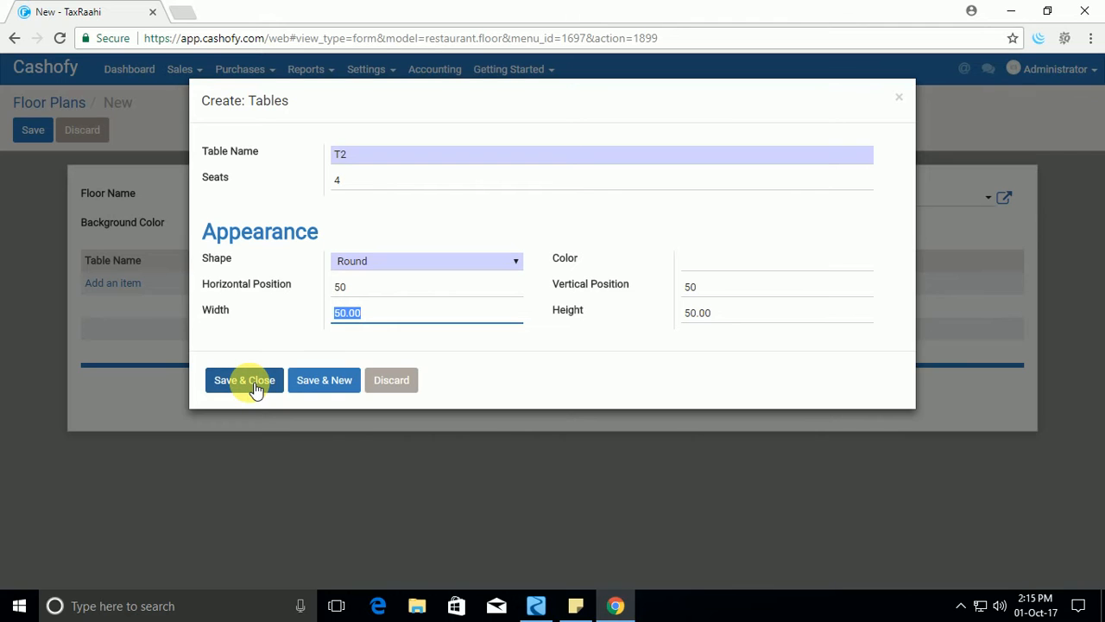
pyautogui.click(331, 389)
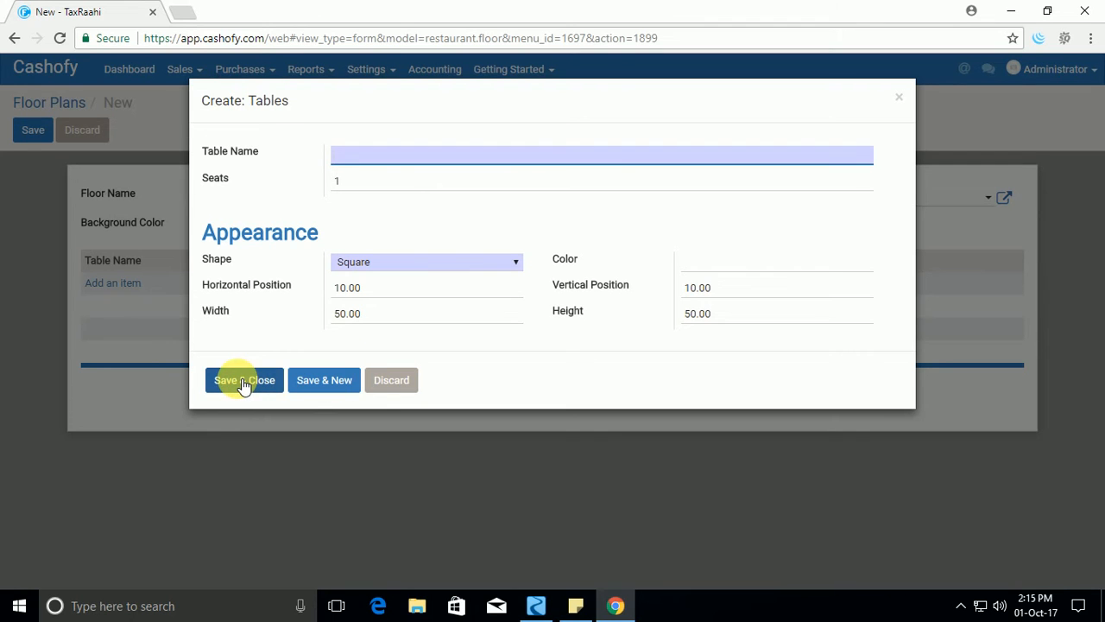
pyautogui.click(244, 383)
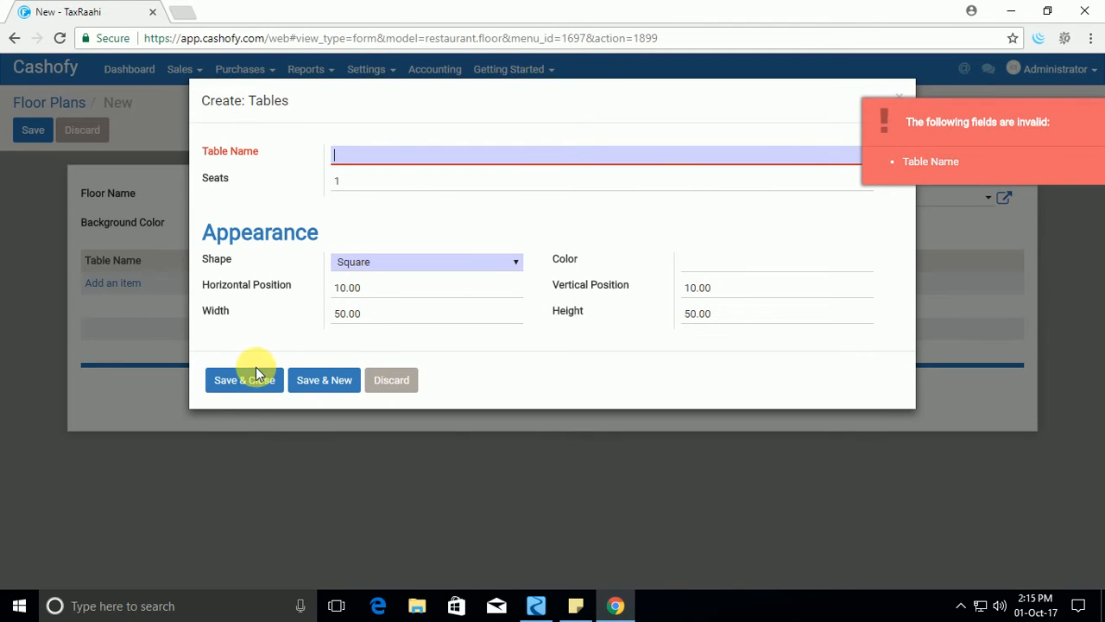
# Discard the blank third table form and save the Floor 1 plan with tables T1 and T2.
pyautogui.click(898, 97)
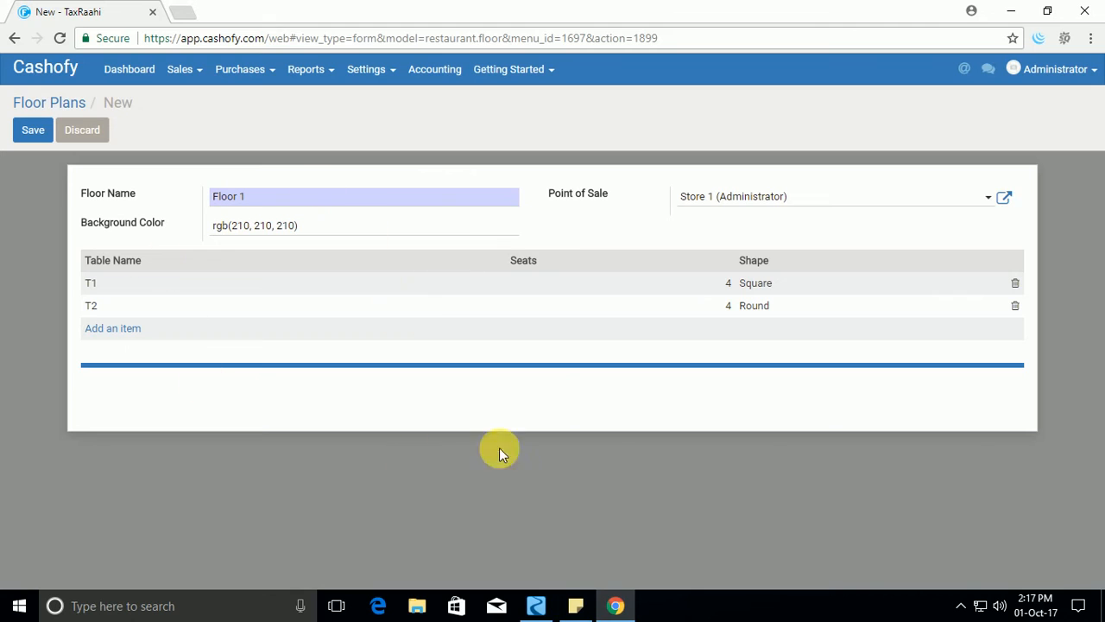
pyautogui.moveTo(467, 367)
pyautogui.moveTo(777, 304)
pyautogui.click(149, 72)
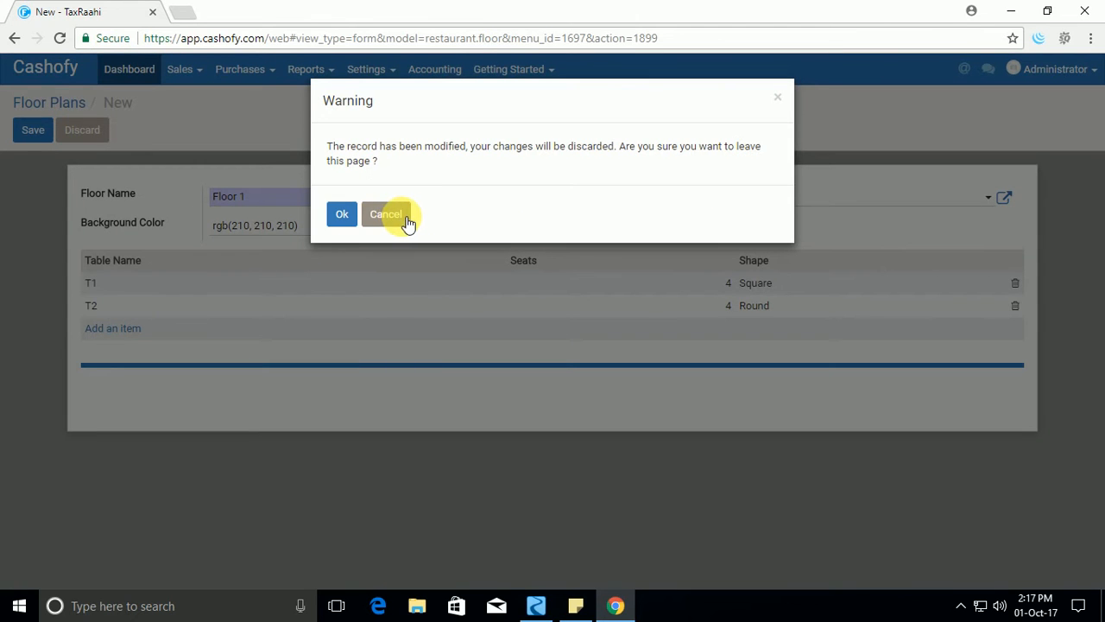
pyautogui.click(406, 222)
pyautogui.click(33, 129)
pyautogui.click(124, 73)
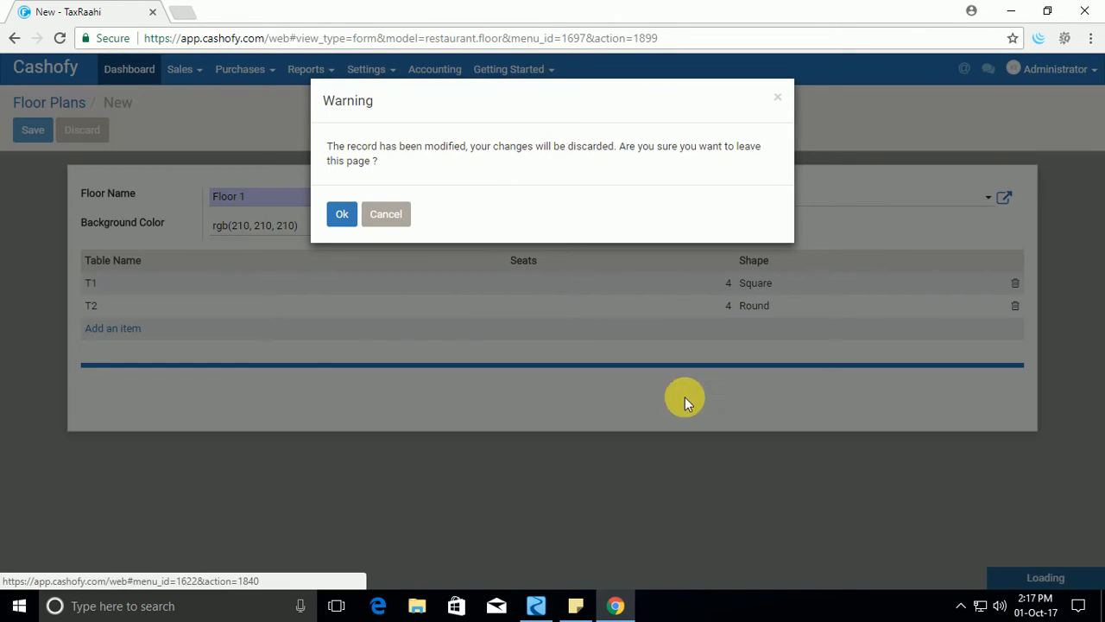
pyautogui.click(388, 214)
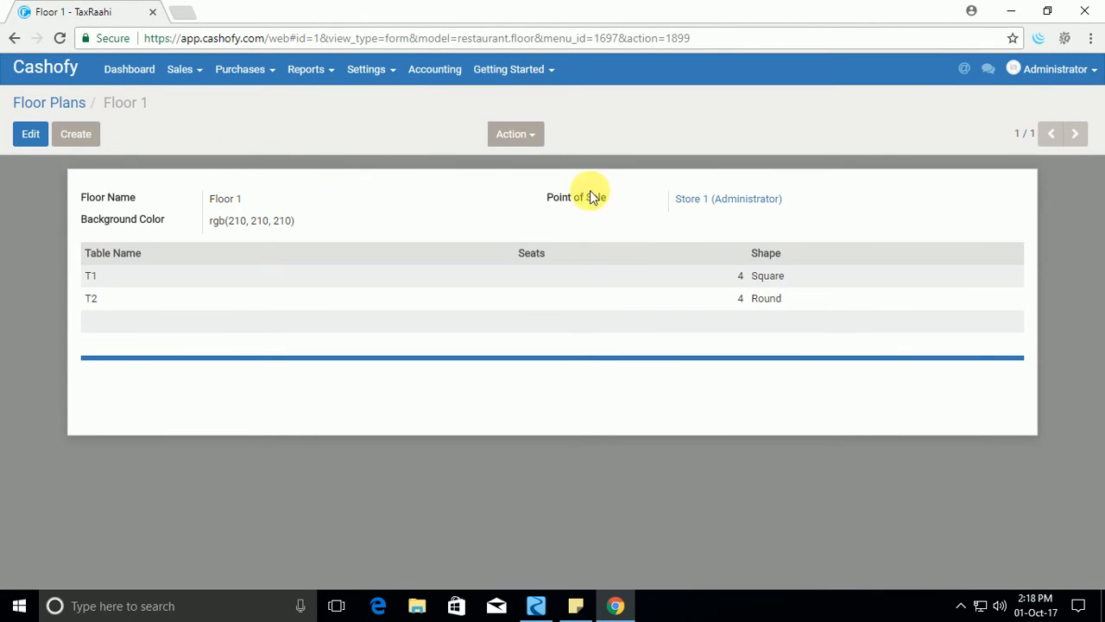
# Return to the point of sale dashboard and resume the Store 1 session.
pyautogui.click(54, 103)
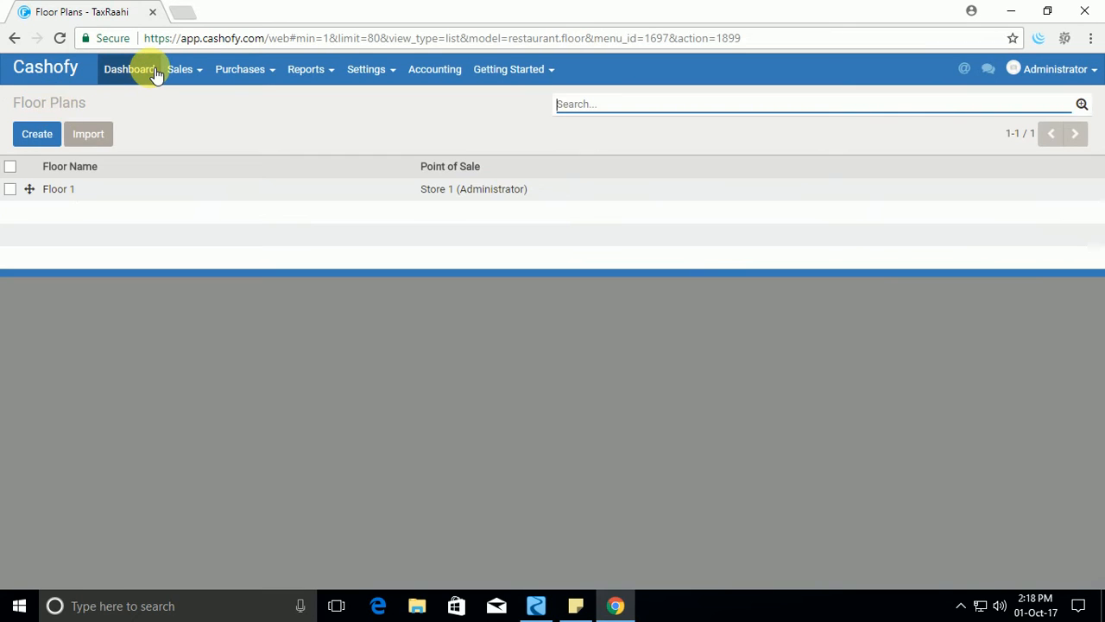
pyautogui.click(155, 71)
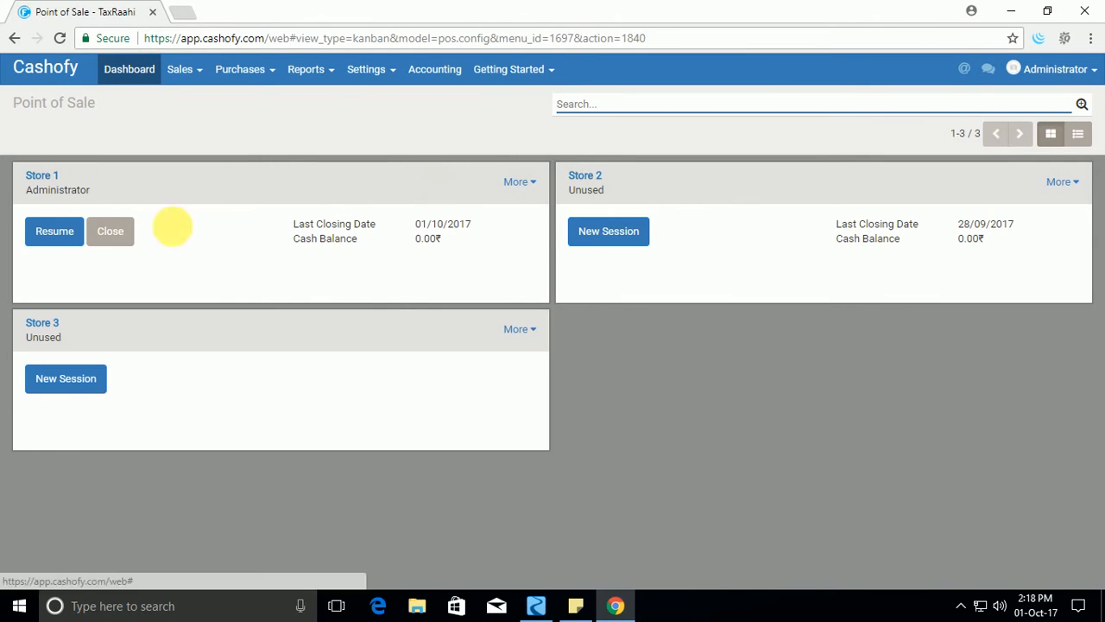
pyautogui.moveTo(25, 175); pyautogui.dragTo(69, 190)
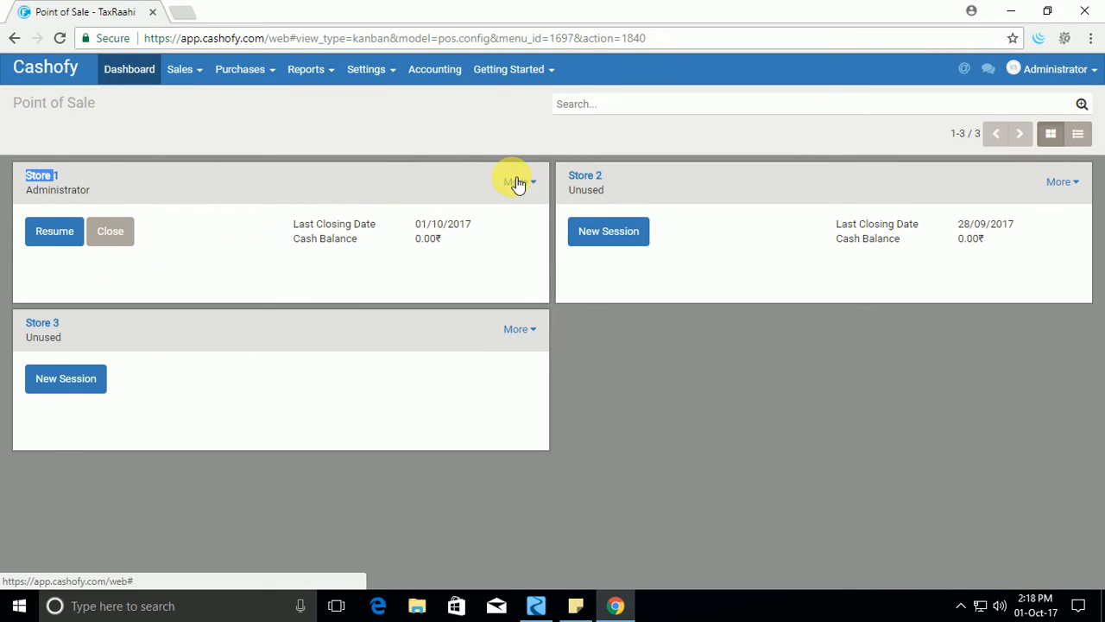
pyautogui.click(55, 231)
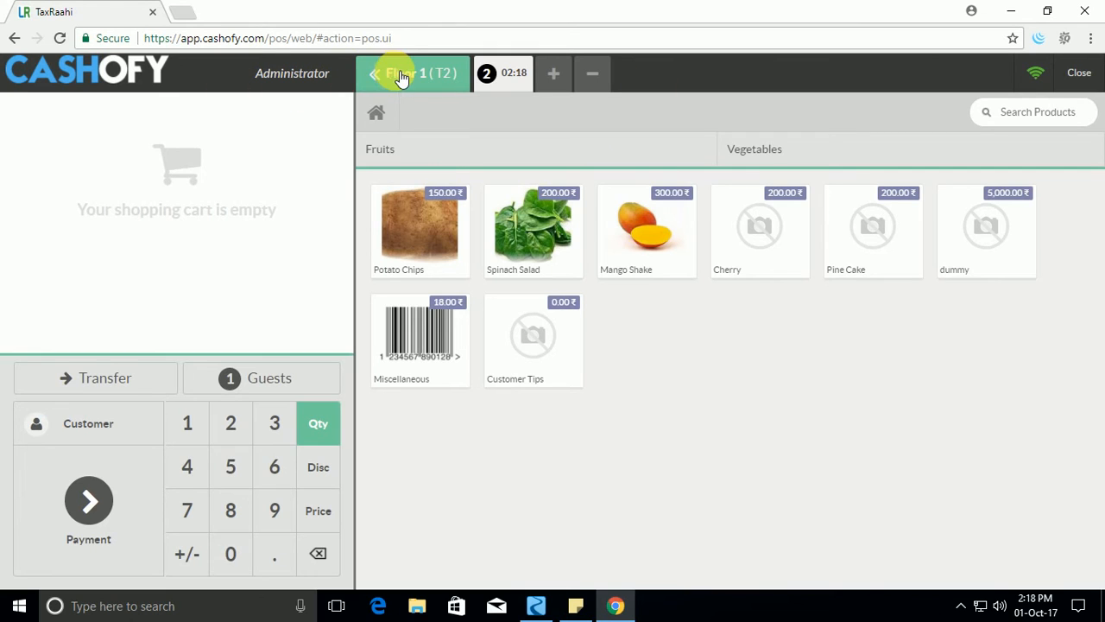
# Open the Floor 1 table map in edit mode and add three new tables.
pyautogui.click(400, 76)
pyautogui.click(1085, 114)
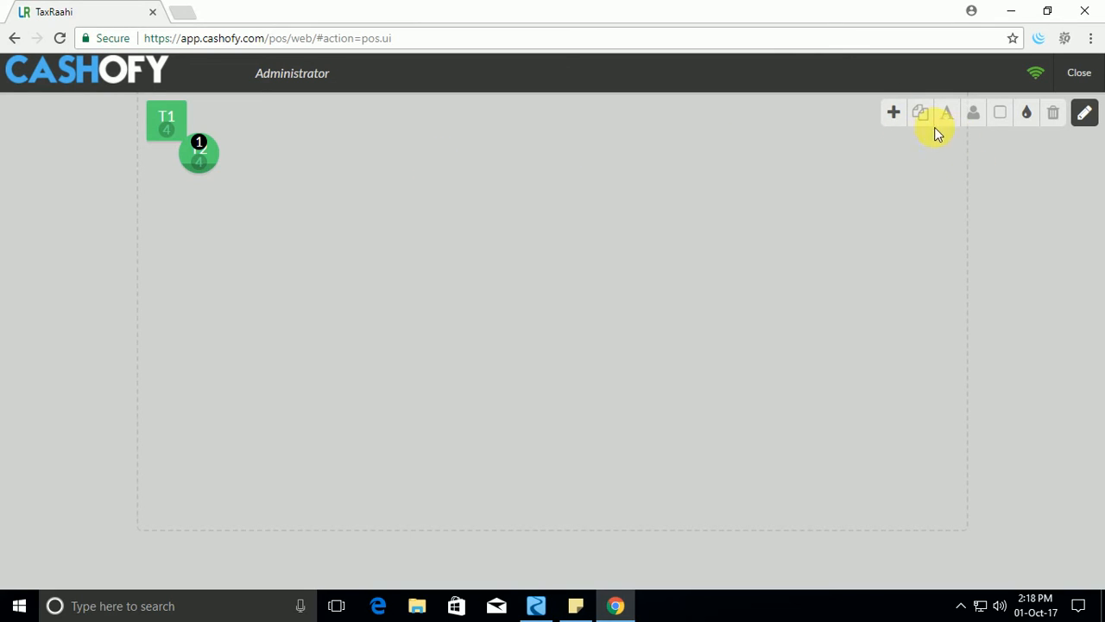
pyautogui.click(895, 114)
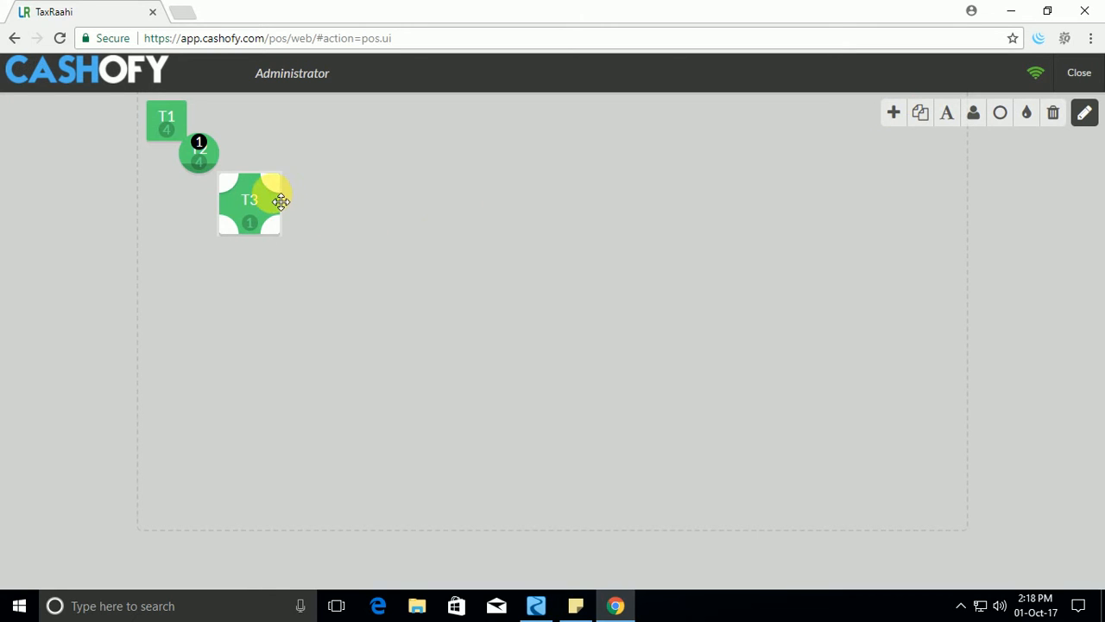
# Separate the three stacked new tables and line them up in a row beside the original T1 and T2.
pyautogui.moveTo(271, 192); pyautogui.dragTo(430, 208)
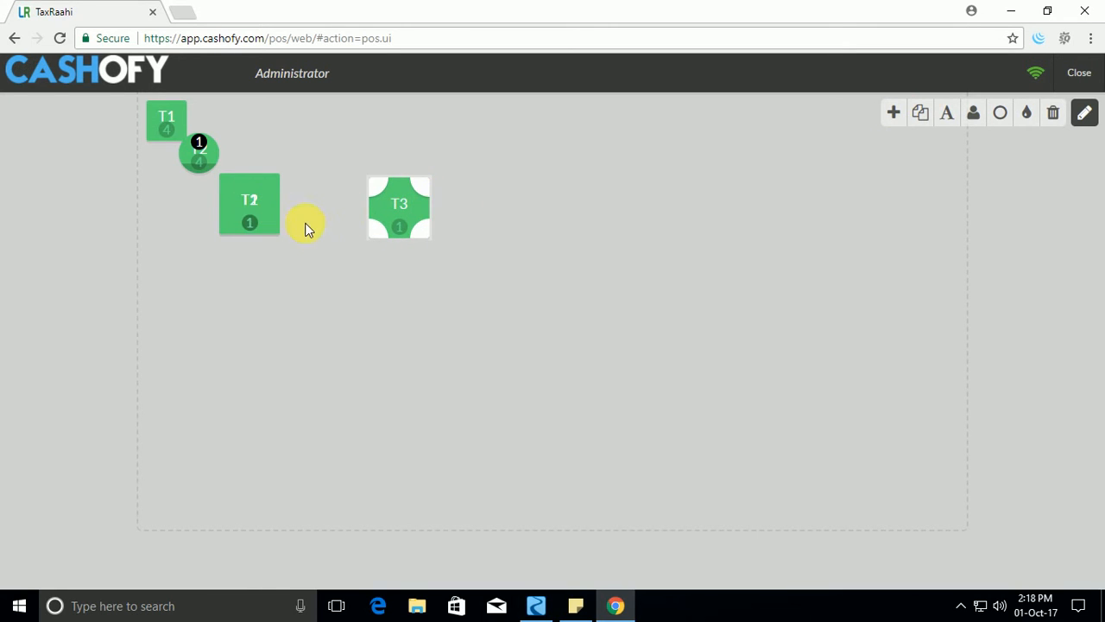
pyautogui.click(275, 222)
pyautogui.moveTo(274, 207); pyautogui.dragTo(361, 220)
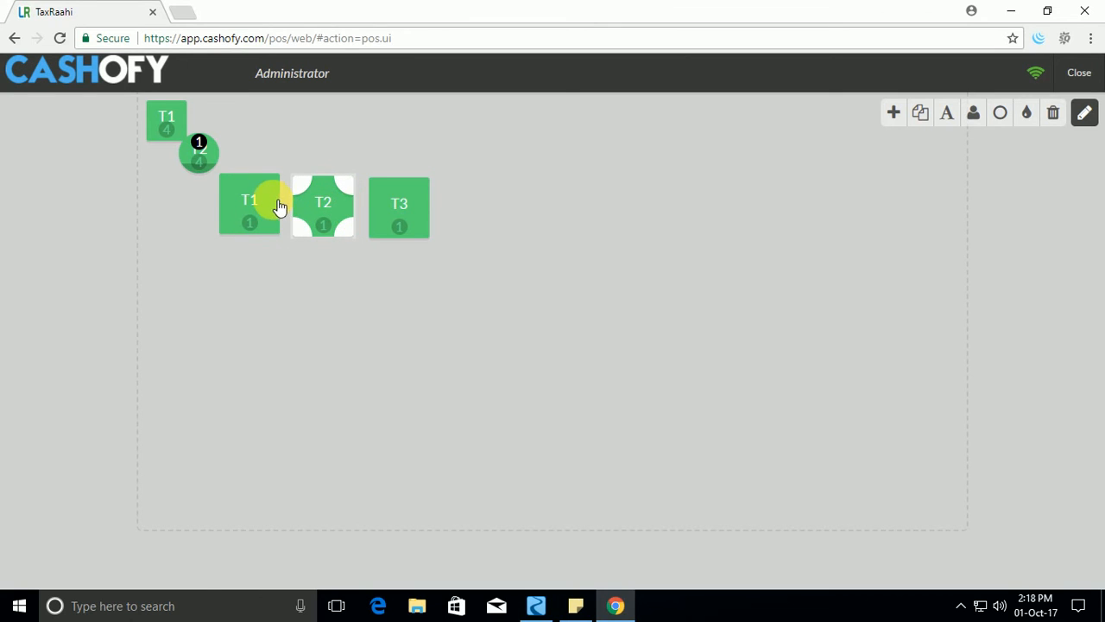
pyautogui.moveTo(285, 201); pyautogui.dragTo(302, 130)
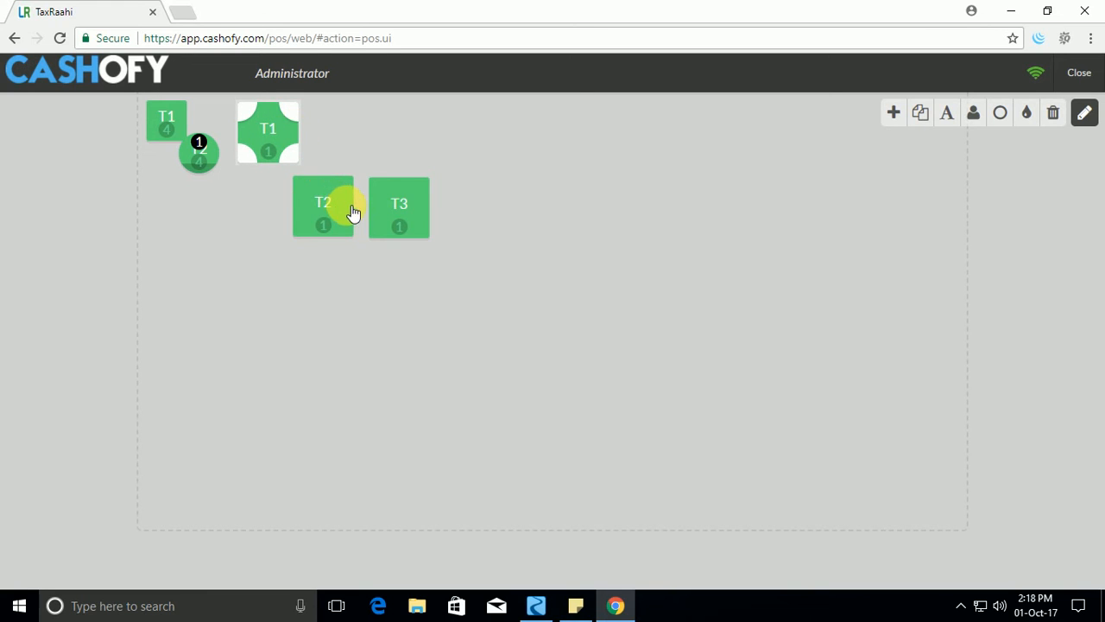
pyautogui.moveTo(348, 212); pyautogui.dragTo(363, 147)
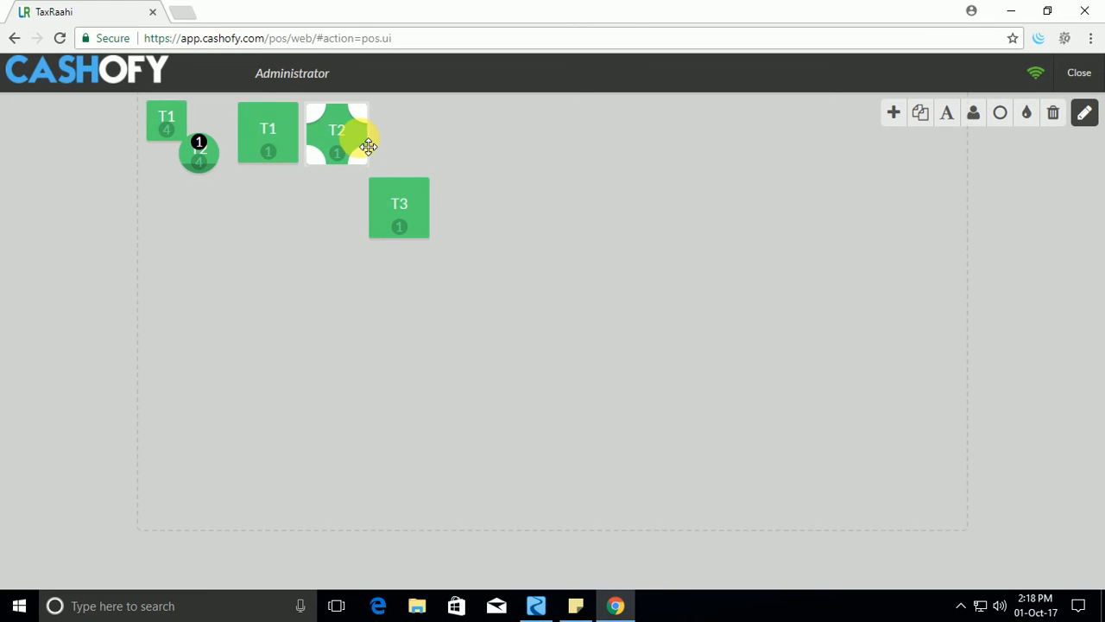
pyautogui.moveTo(422, 217); pyautogui.dragTo(423, 143)
pyautogui.click(423, 143)
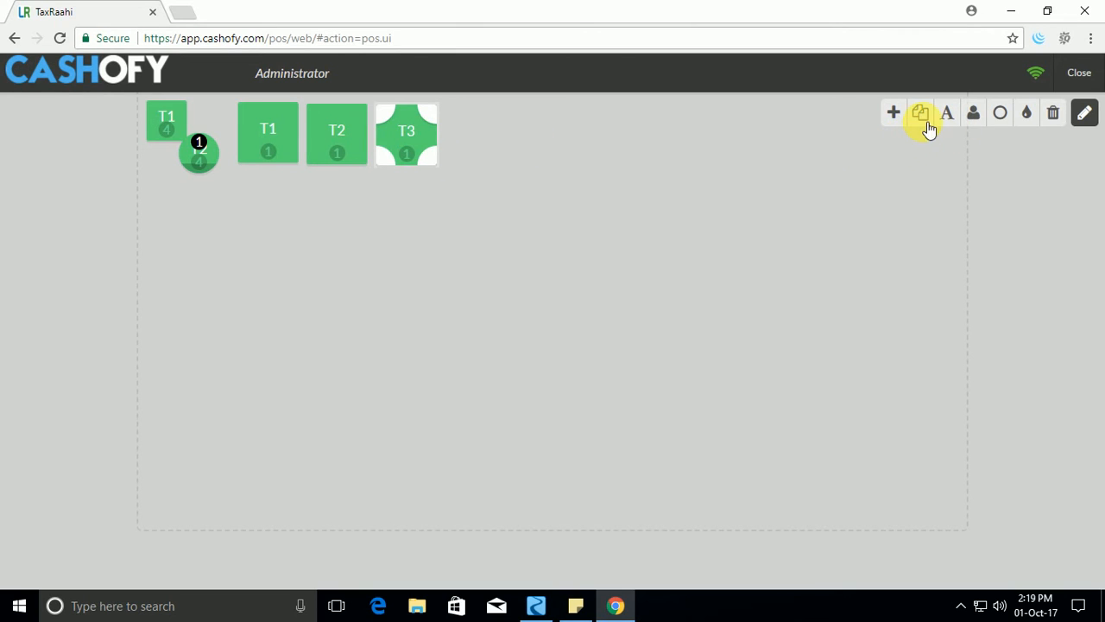
# Color the new table T3 red and set its number of seats to 4.
pyautogui.click(1035, 126)
pyautogui.click(954, 164)
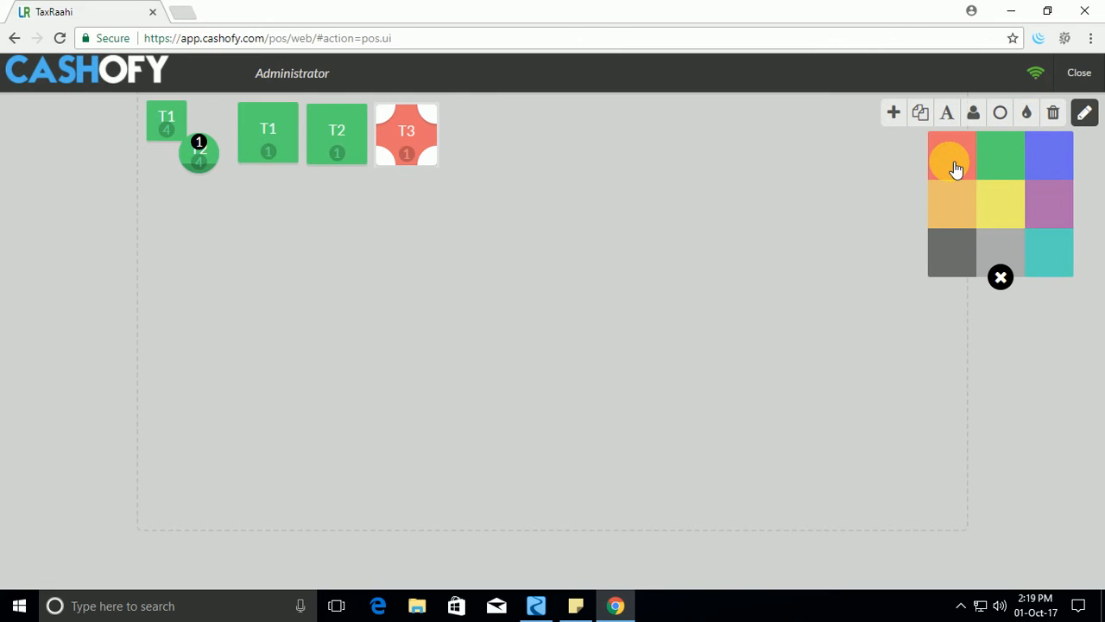
pyautogui.click(1003, 115)
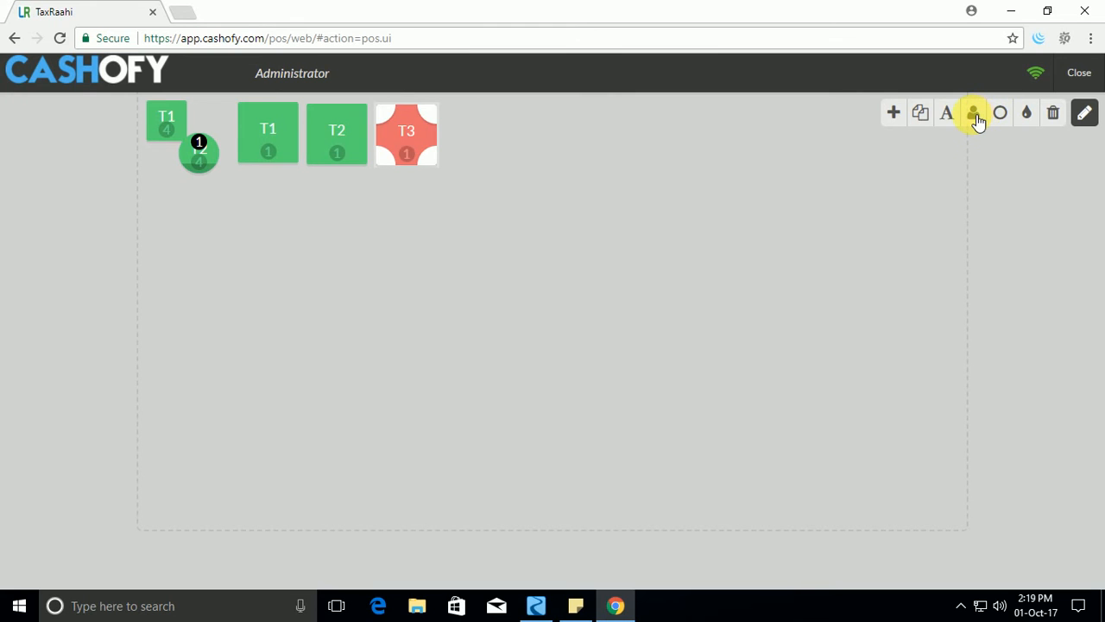
pyautogui.click(976, 119)
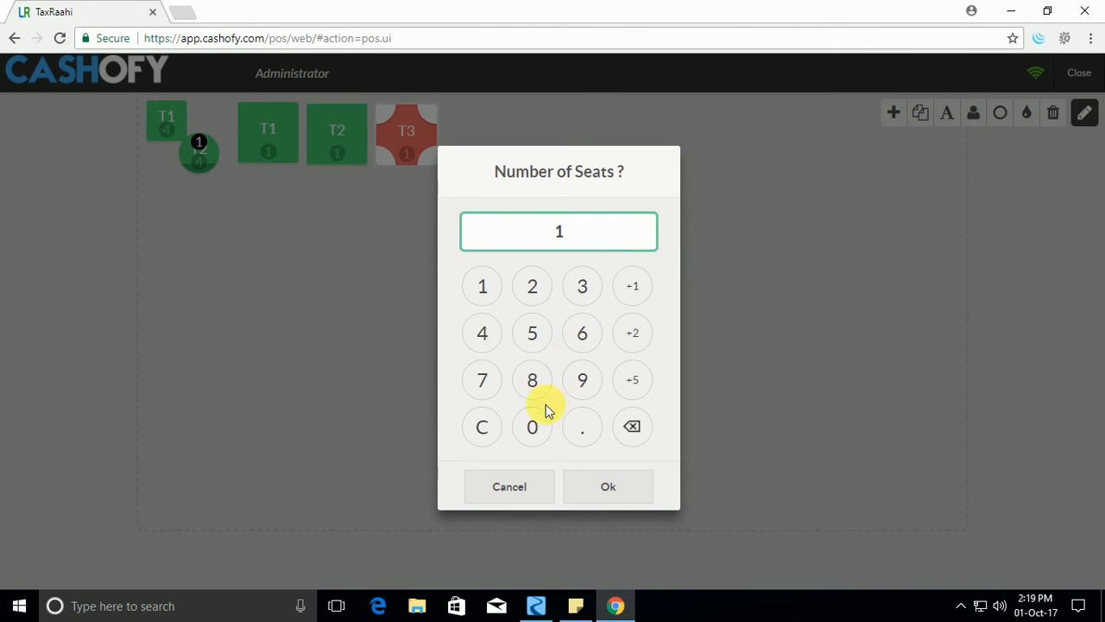
pyautogui.click(481, 337)
pyautogui.click(616, 479)
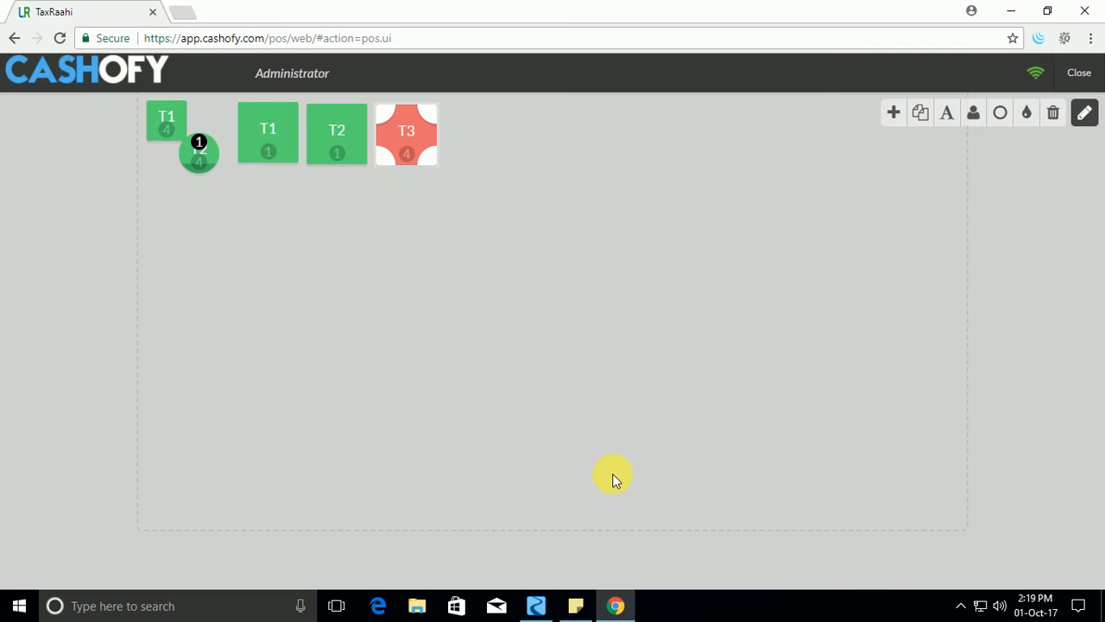
# Rename the new square table T2 as T4 and the red table as T5.
pyautogui.click(358, 169)
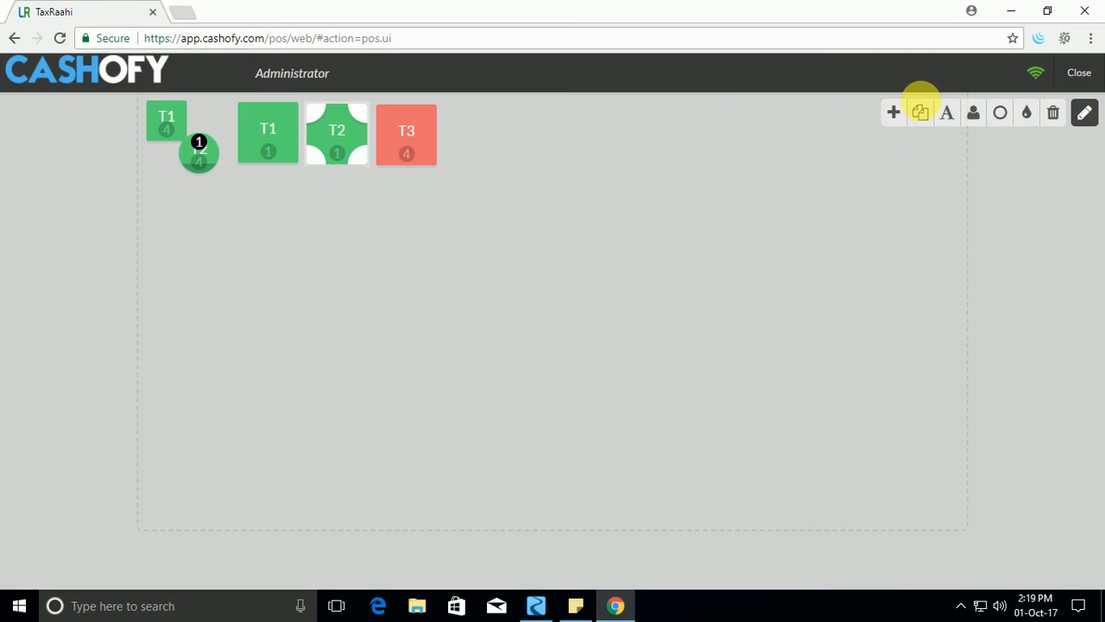
pyautogui.click(950, 119)
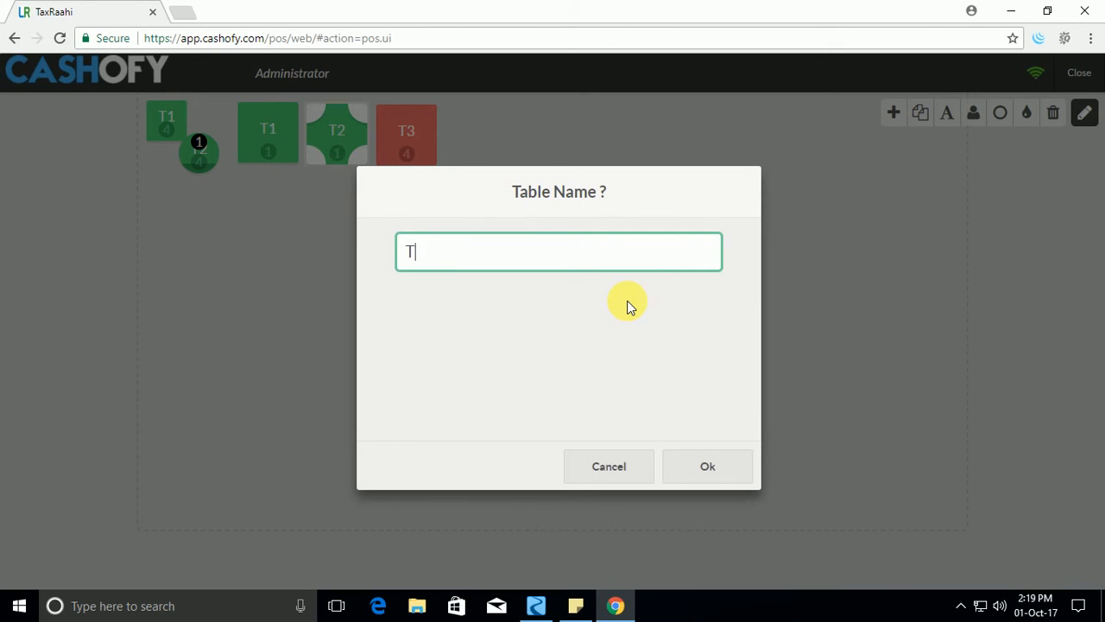
pyautogui.click(713, 471)
pyautogui.click(421, 140)
pyautogui.click(947, 115)
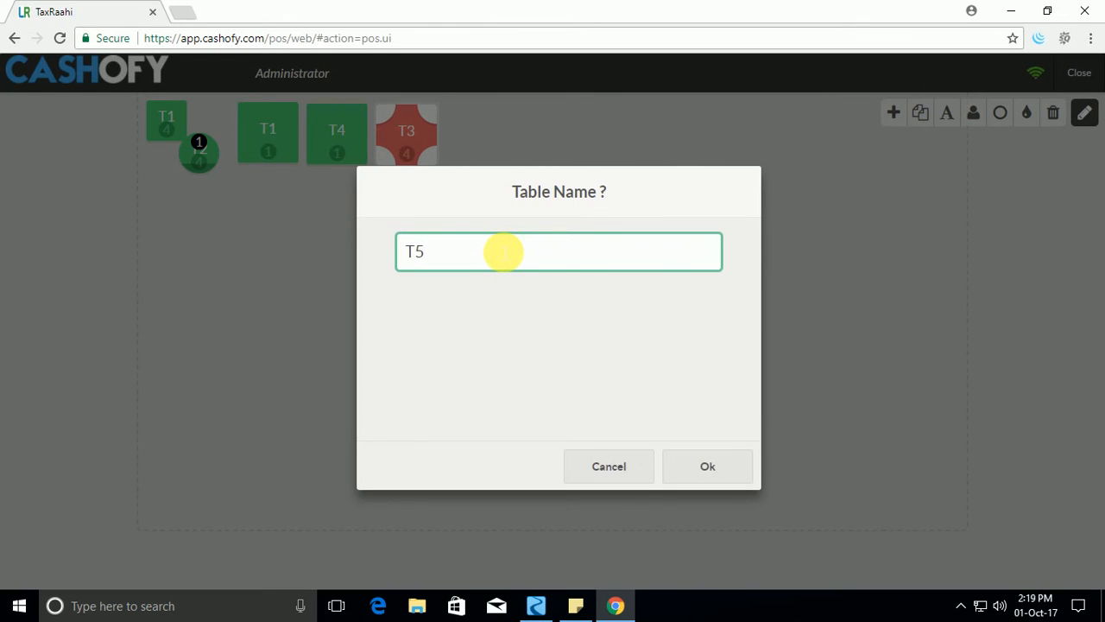
pyautogui.click(727, 473)
# Enlarge the round table T2 in width and height, keeping it between the original T1 and the new tables.
pyautogui.click(209, 149)
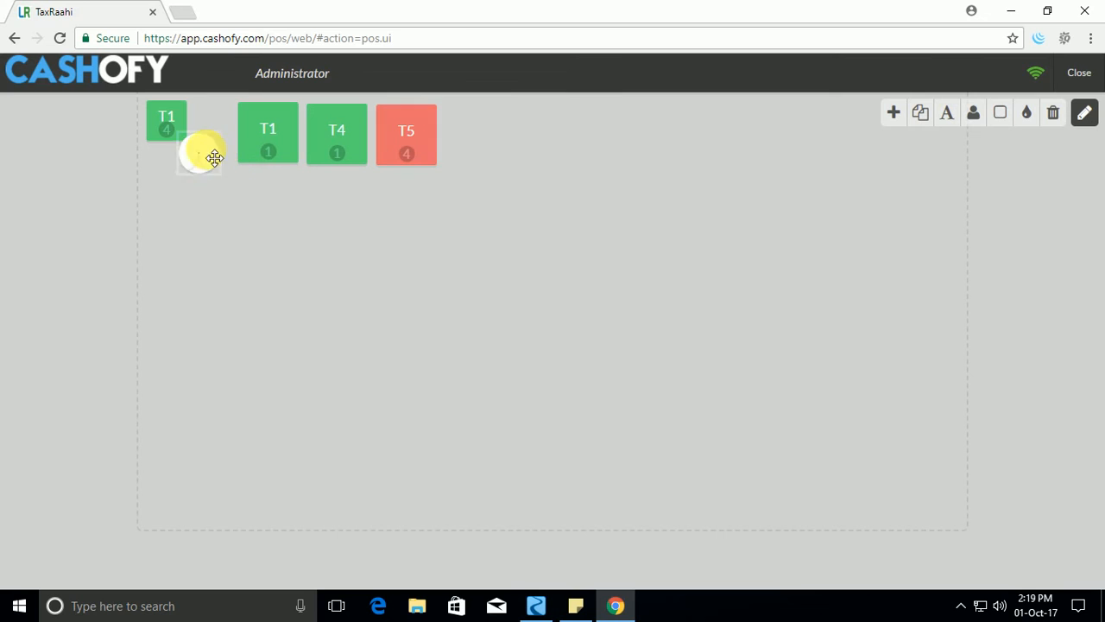
pyautogui.click(231, 117)
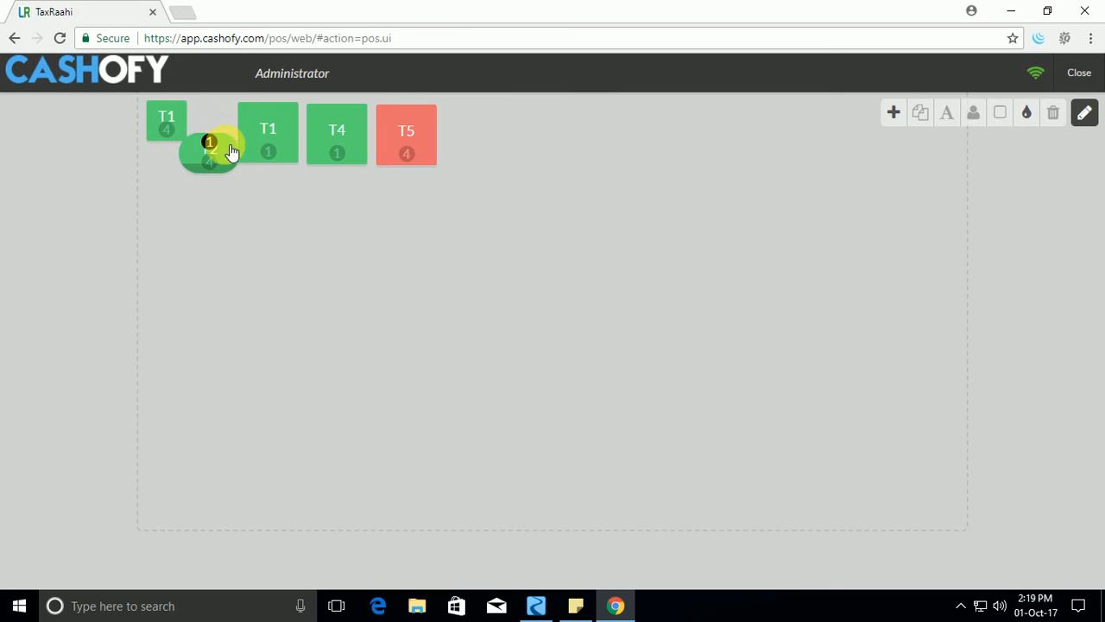
pyautogui.click(219, 151)
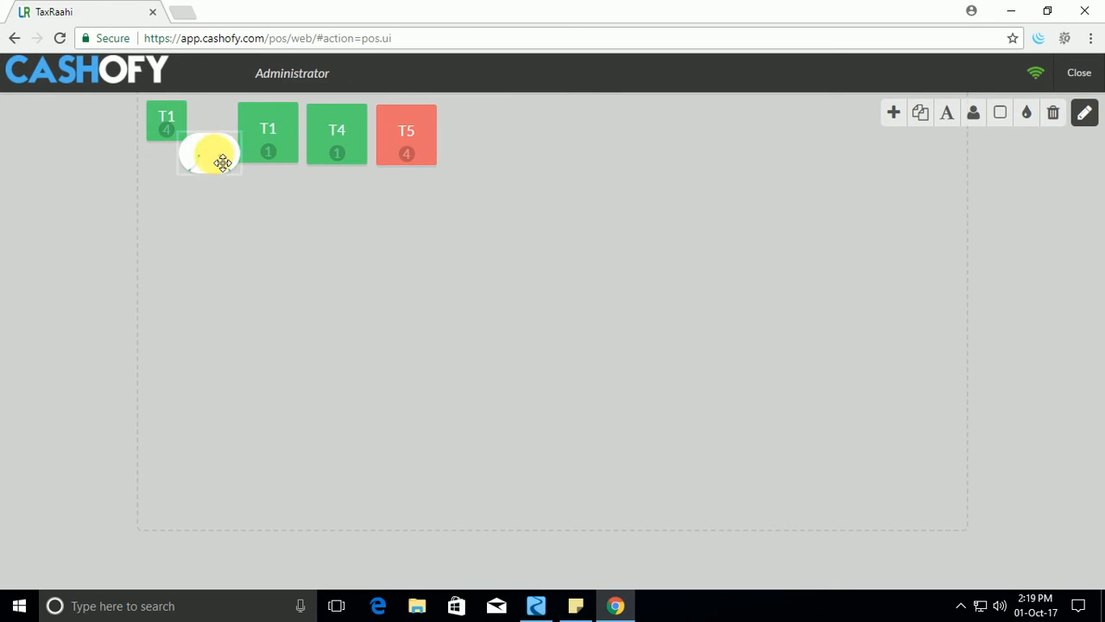
pyautogui.moveTo(223, 163)
pyautogui.mouseDown()
pyautogui.moveTo(230, 119)
pyautogui.moveTo(227, 174)
pyautogui.moveTo(221, 143)
pyautogui.mouseUp()
pyautogui.click(247, 211)
pyautogui.click(210, 170)
# Rename the new one-seat table T1 as T3 and finish editing the floor map.
pyautogui.click(267, 141)
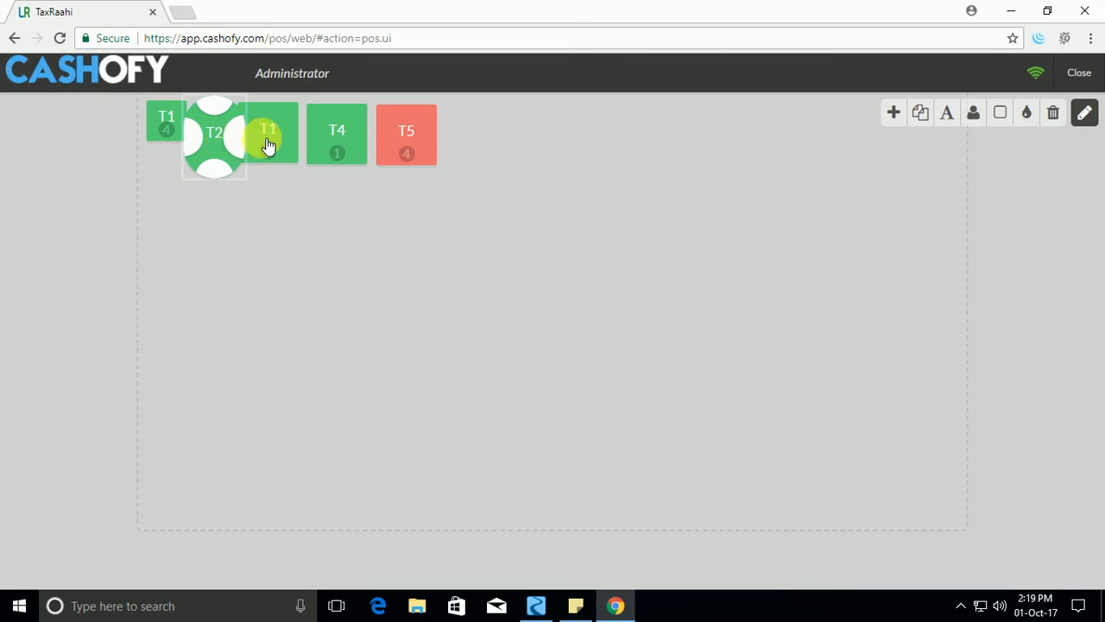
pyautogui.click(946, 116)
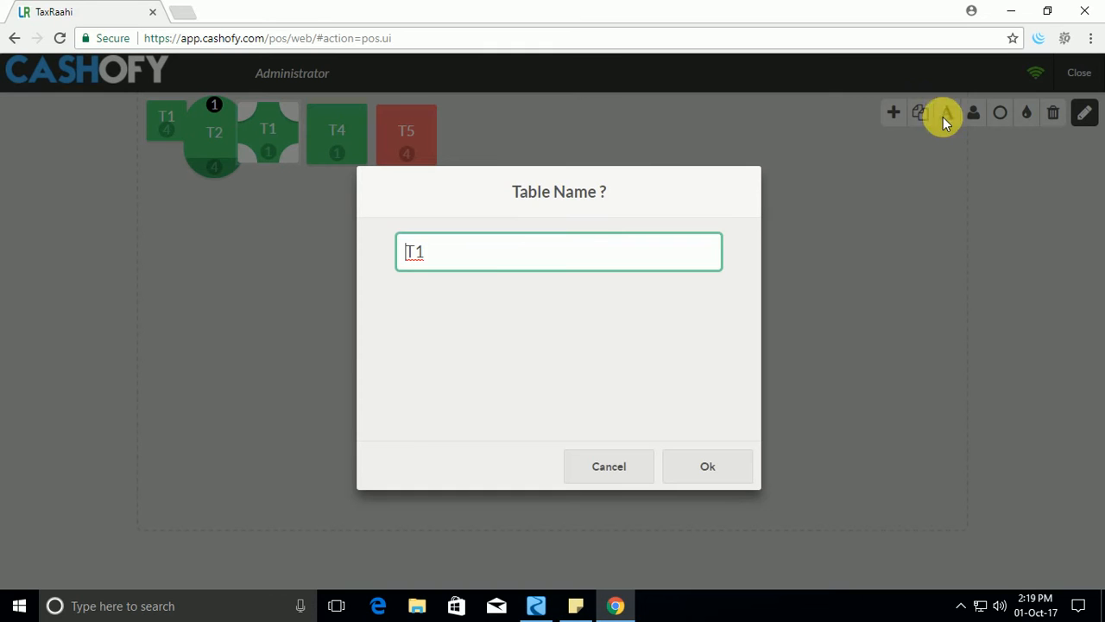
pyautogui.click(463, 257)
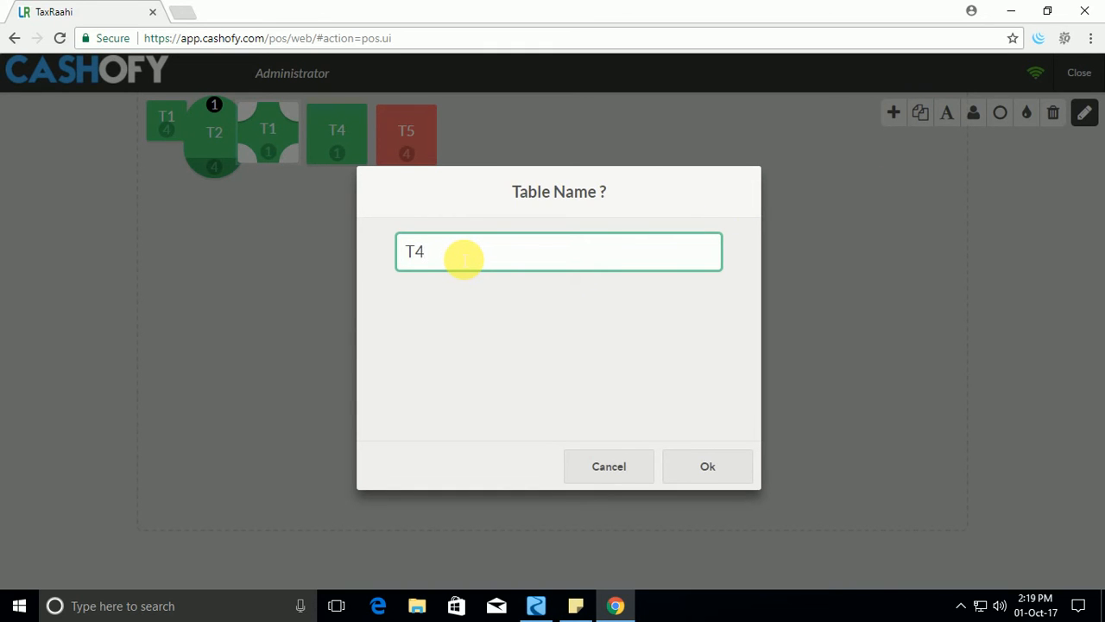
pyautogui.write('3')
pyautogui.click(713, 474)
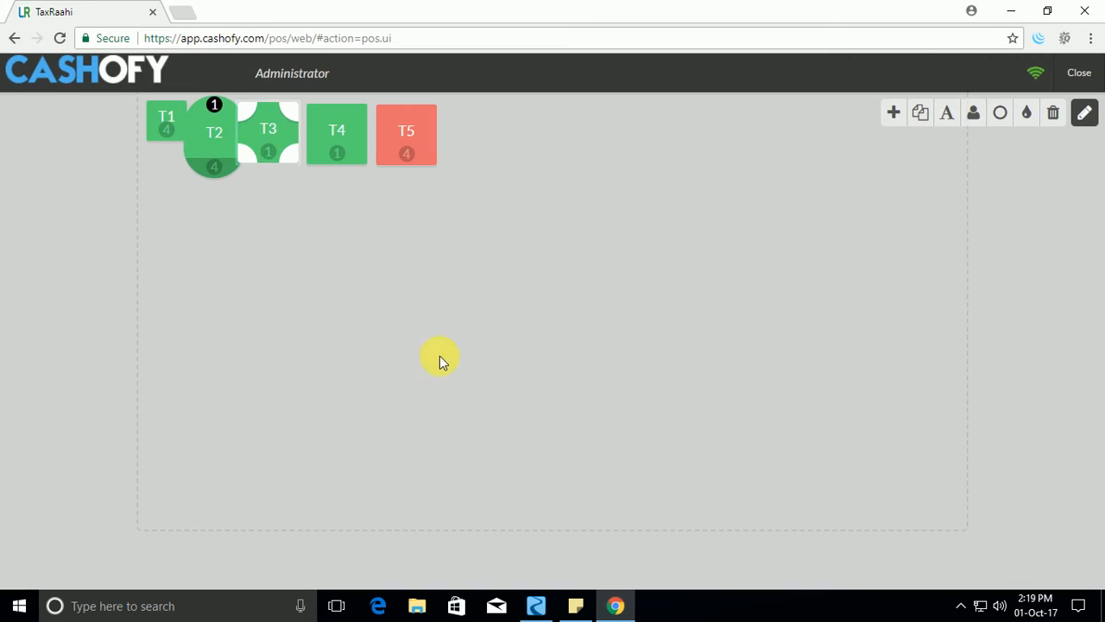
pyautogui.click(437, 238)
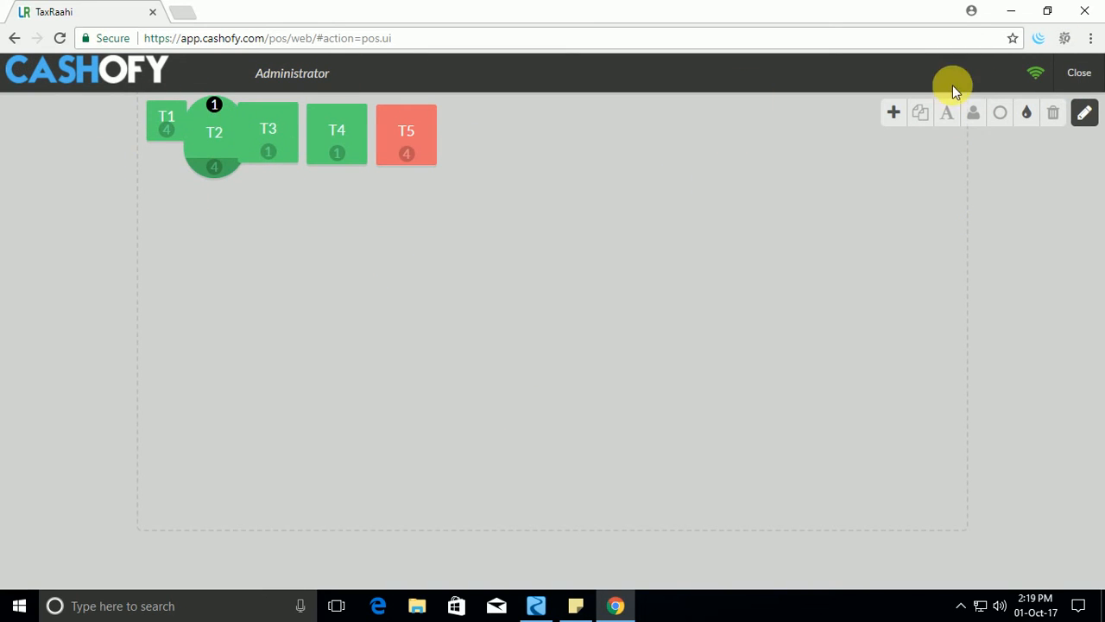
pyautogui.click(1087, 115)
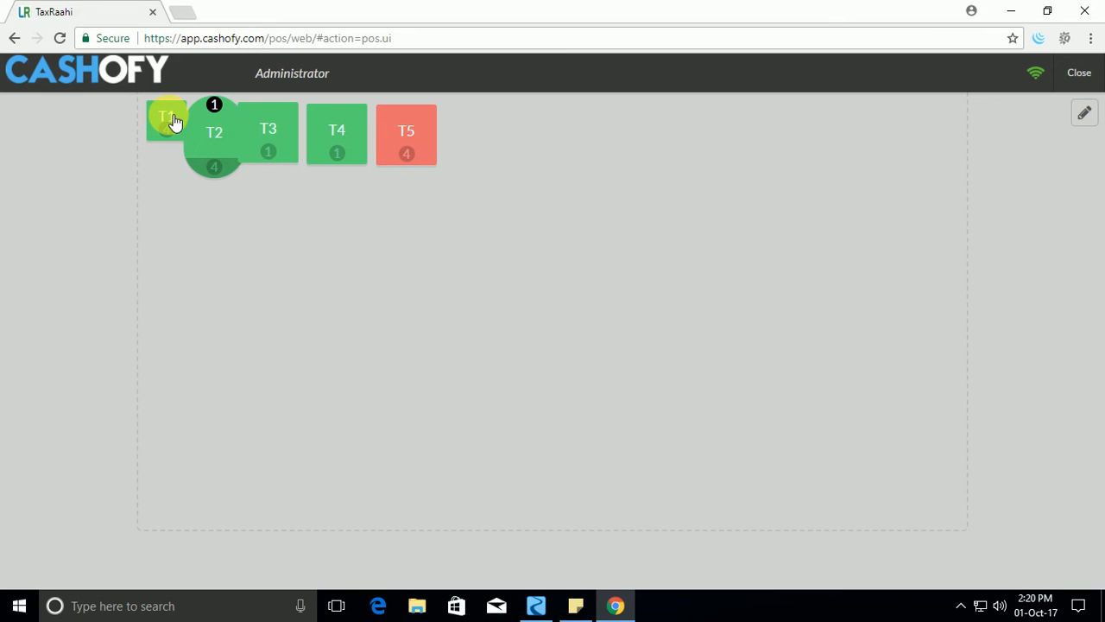
# Open an order for table T1 and add Potato Chips, Spinach Salad and Mango Shake.
pyautogui.click(170, 119)
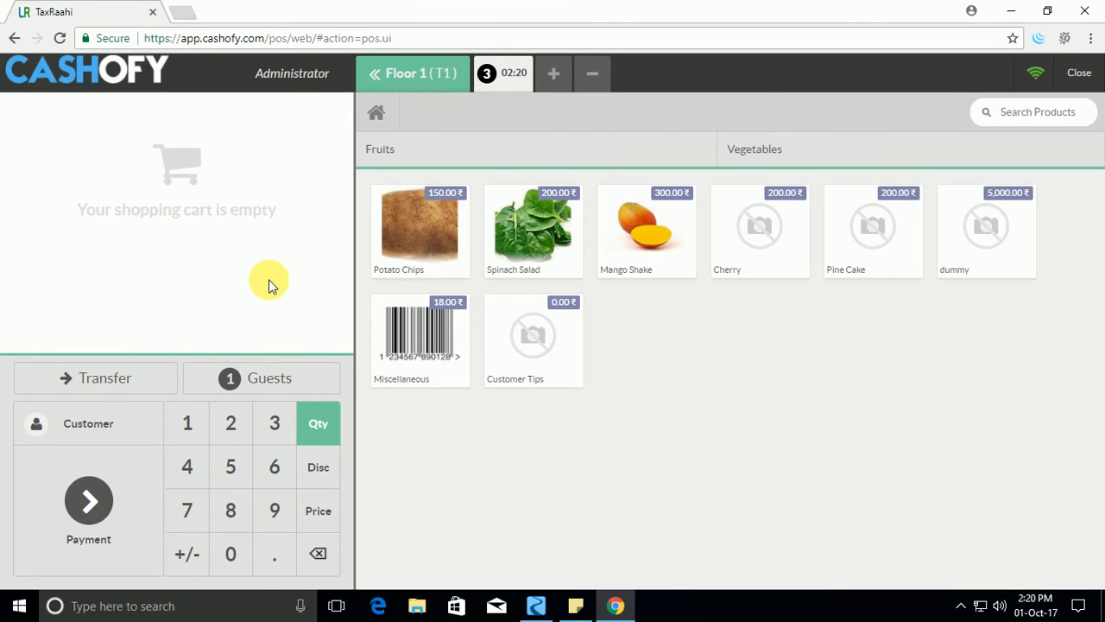
pyautogui.click(449, 264)
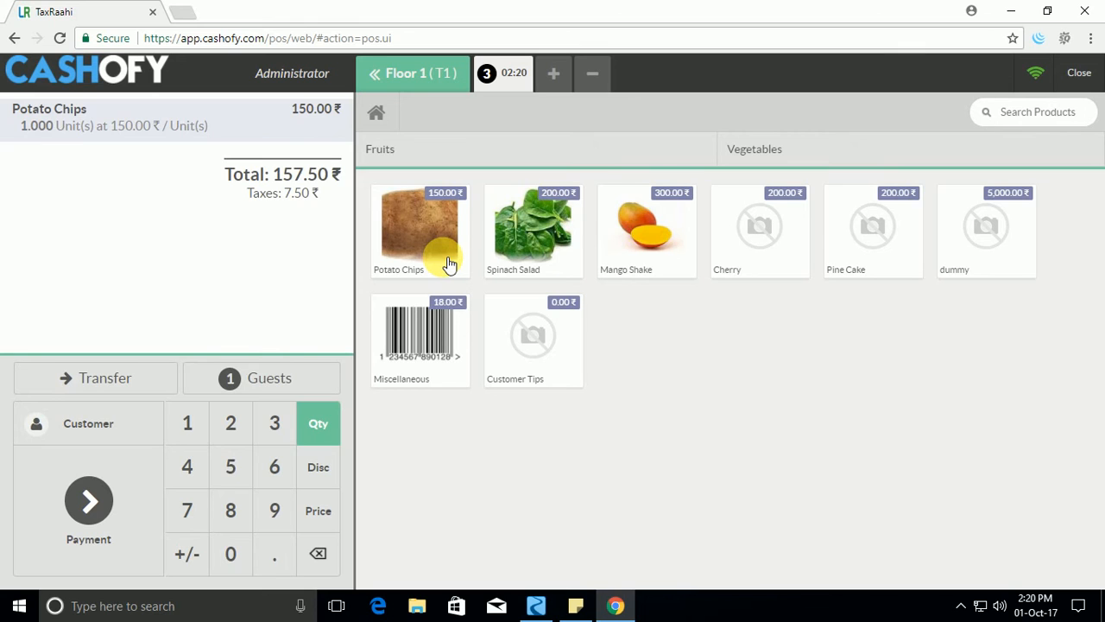
pyautogui.click(551, 247)
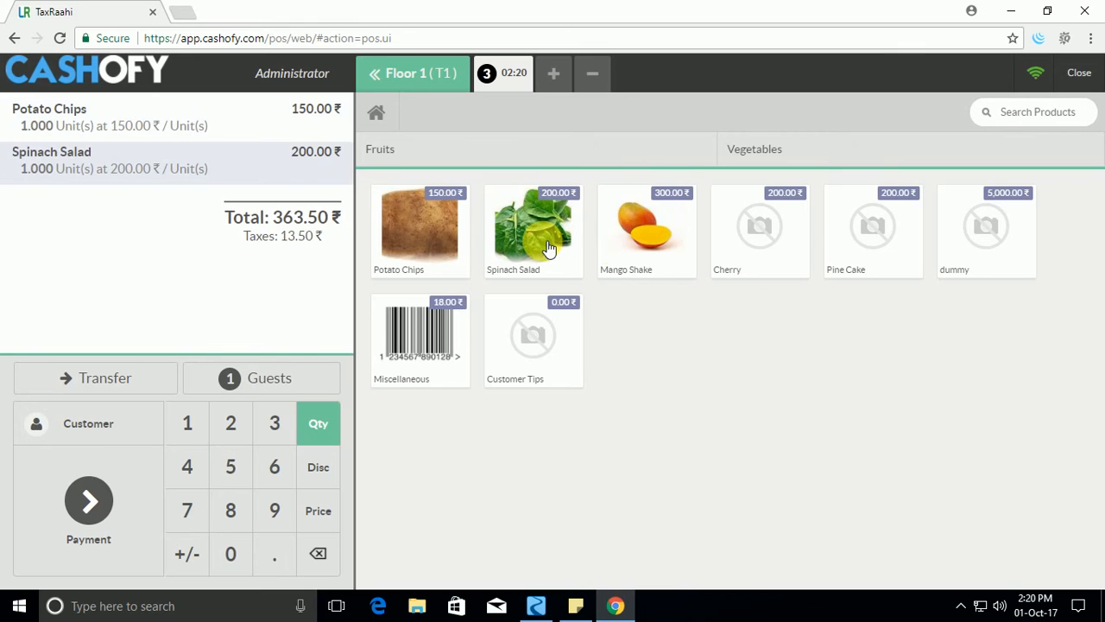
pyautogui.click(641, 268)
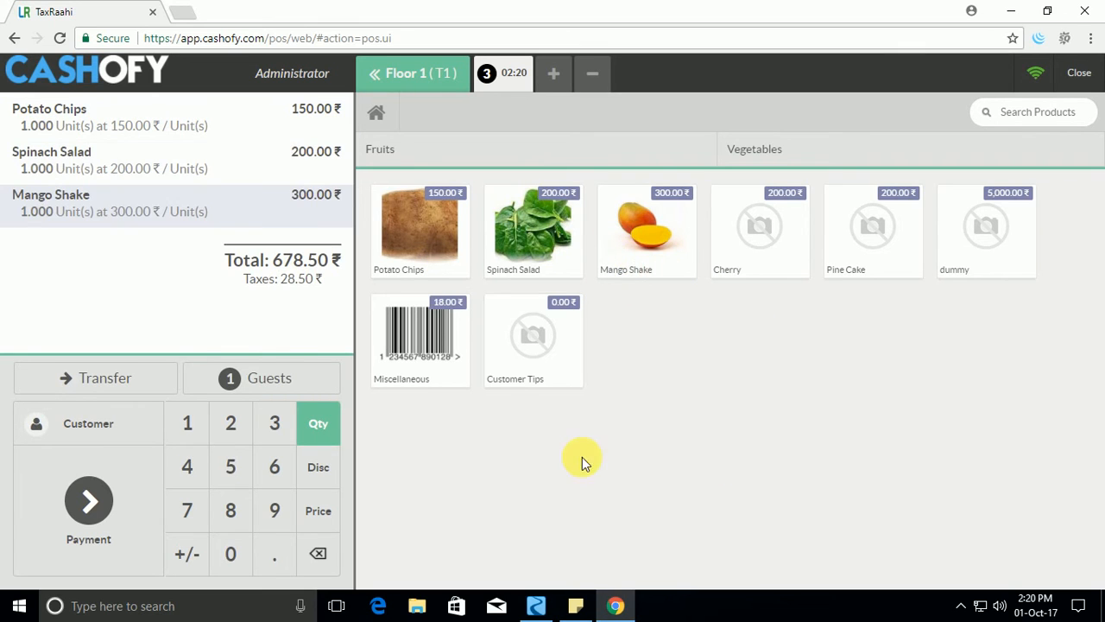
# Add Pine Cake to the table T1 order and view the customer list without assigning a customer.
pyautogui.click(846, 272)
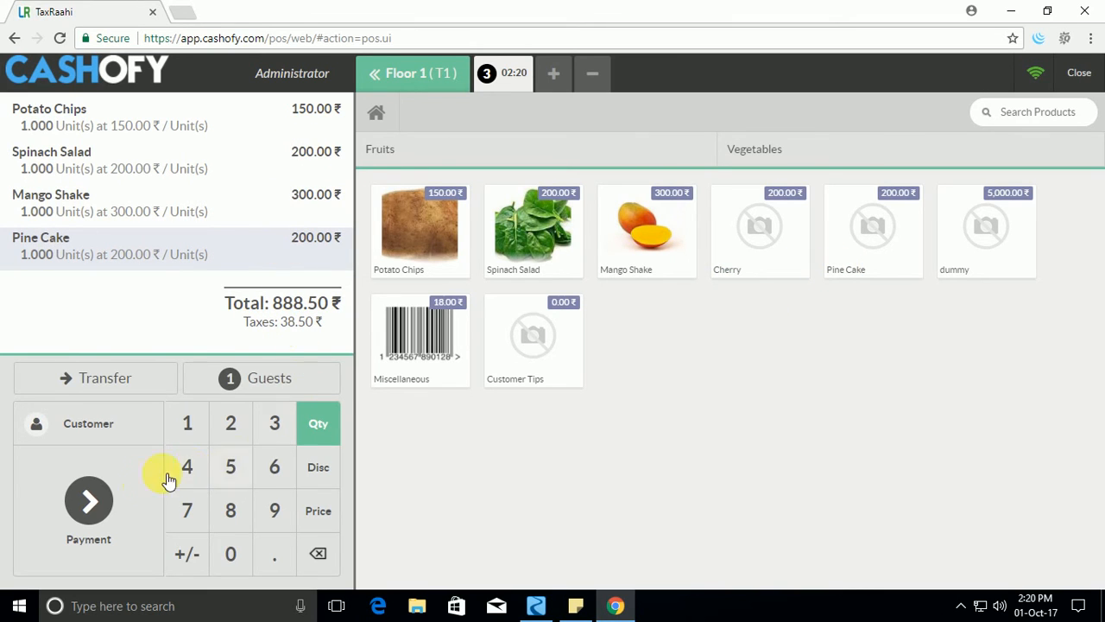
pyautogui.click(90, 431)
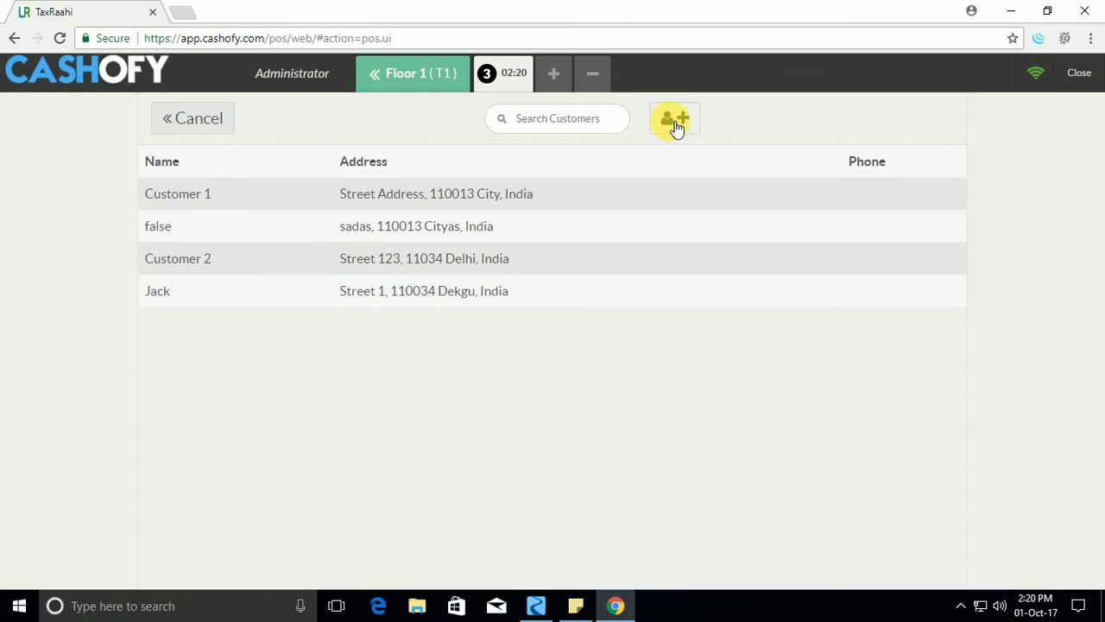
pyautogui.click(199, 126)
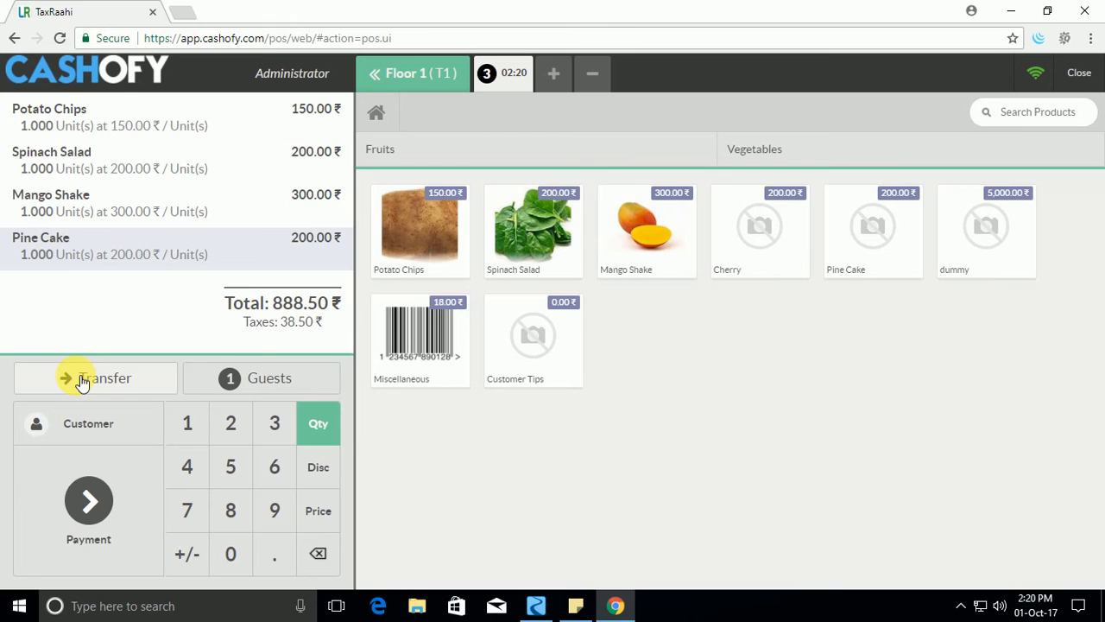
# Set the T1 order's guest count to 4 and transfer the order to table T3.
pyautogui.click(245, 381)
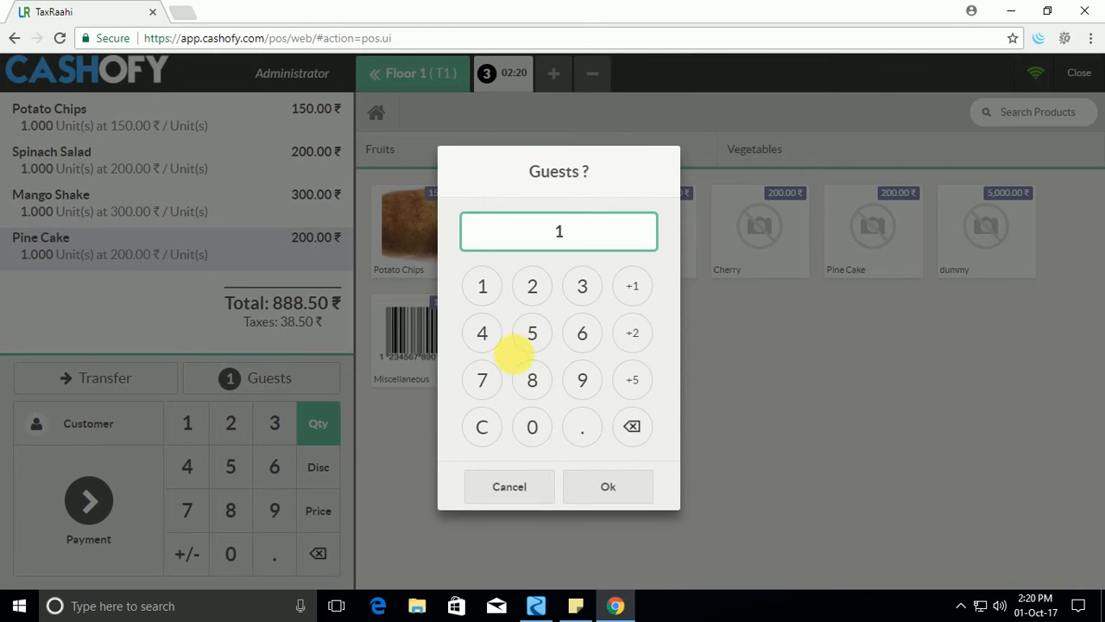
pyautogui.click(484, 335)
pyautogui.click(615, 484)
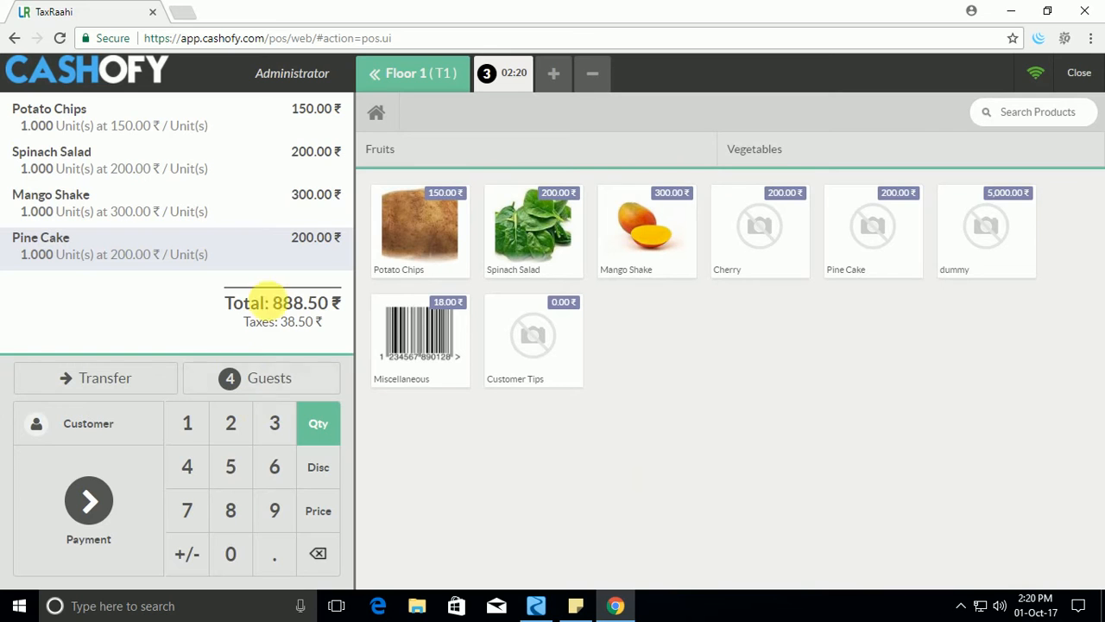
pyautogui.click(122, 377)
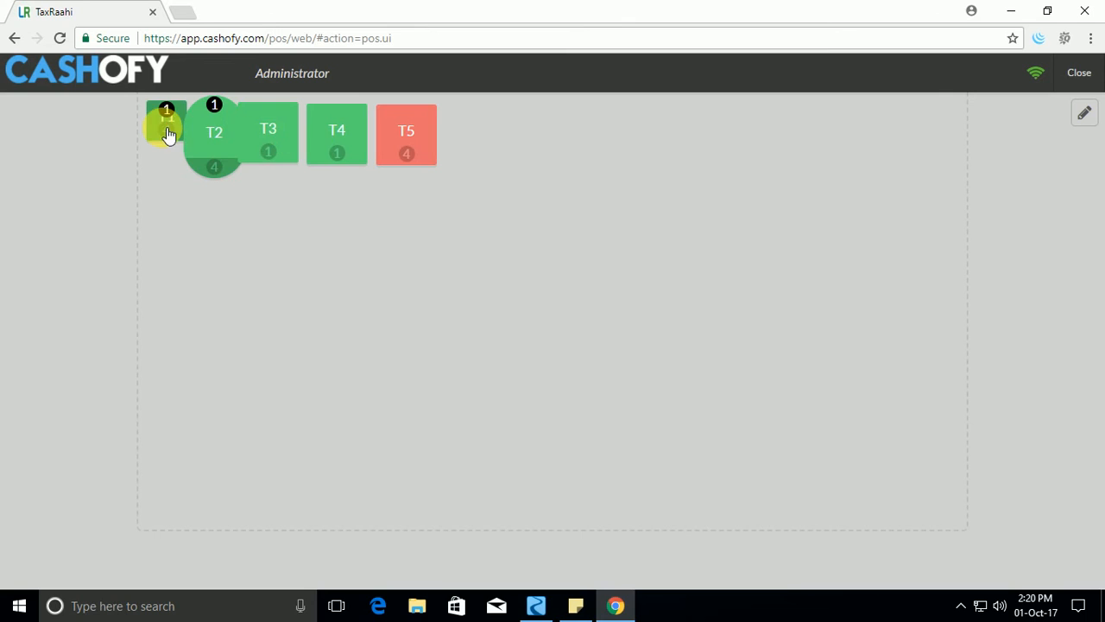
pyautogui.click(267, 134)
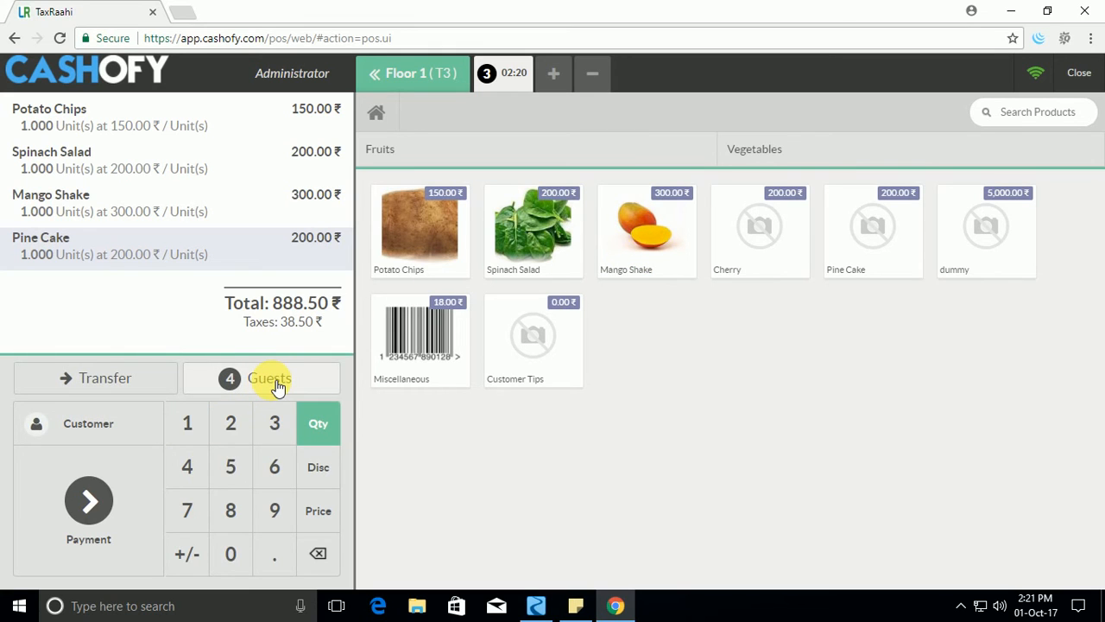
# Enter a Cash (INR) payment for the T3 order and add a customer tip of 80.
pyautogui.click(90, 504)
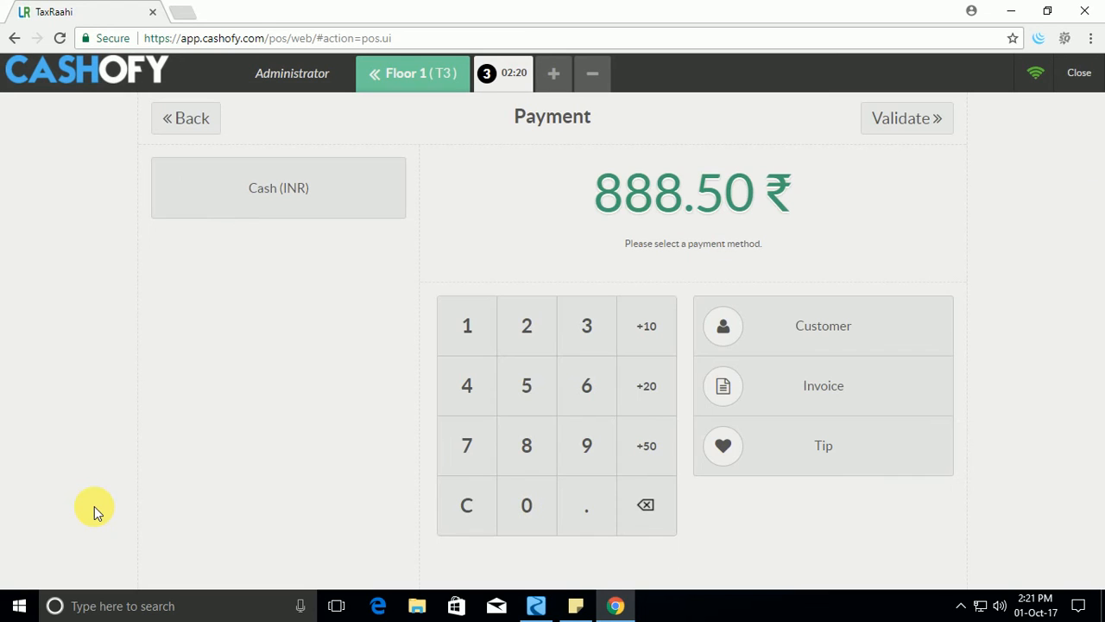
pyautogui.click(284, 190)
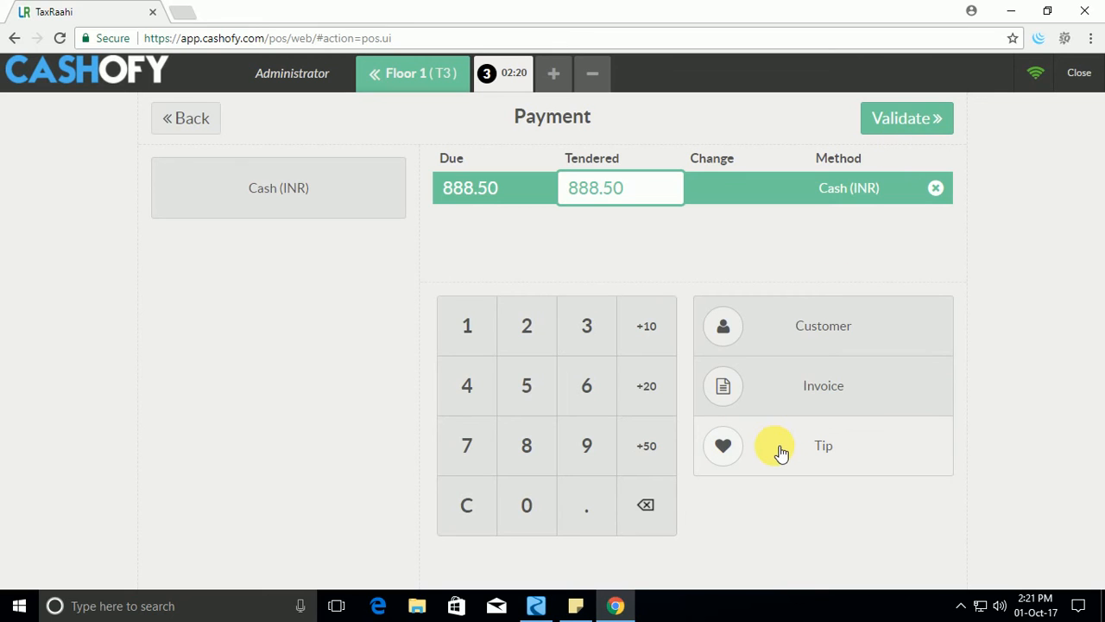
pyautogui.click(832, 453)
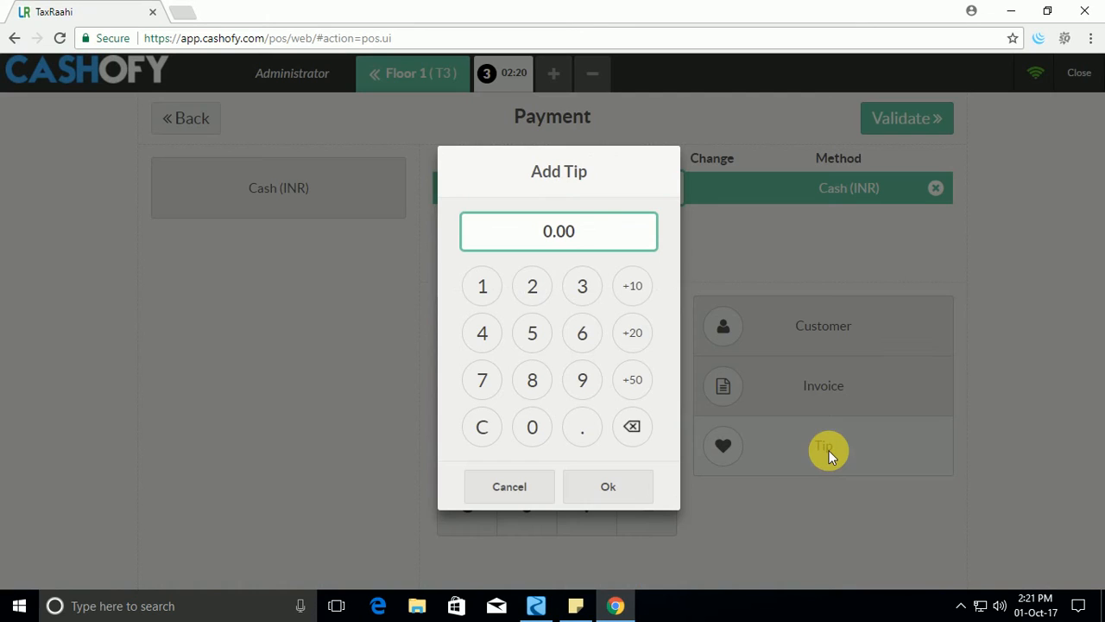
pyautogui.click(533, 380)
pyautogui.click(532, 427)
pyautogui.click(598, 485)
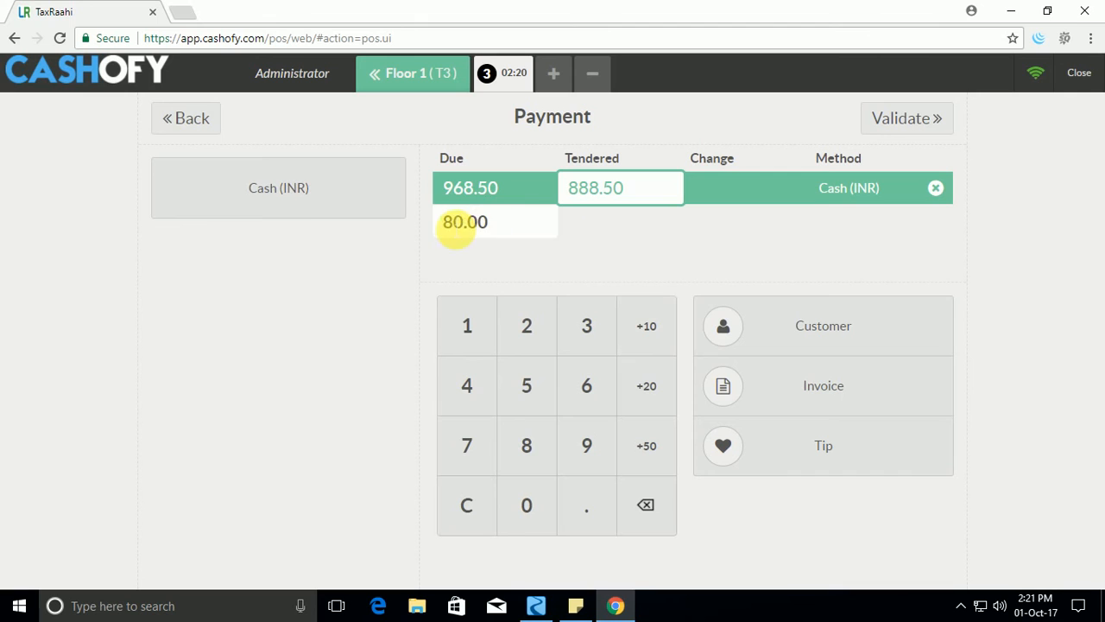
# Add a second Cash (INR) payment line to cover the tip amount.
pyautogui.click(292, 190)
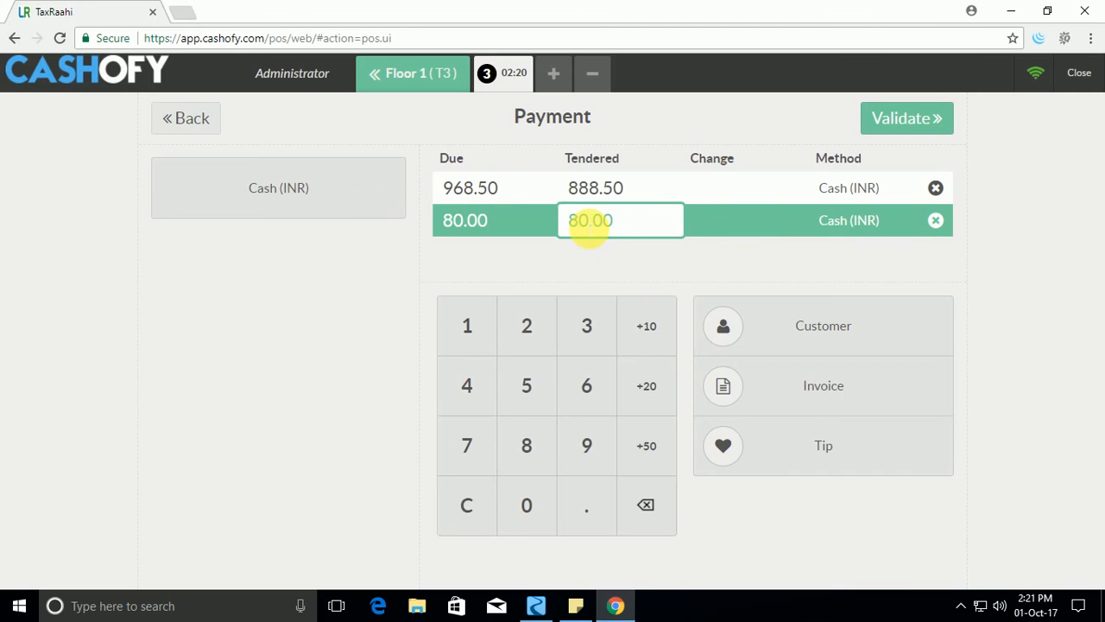
pyautogui.click(610, 188)
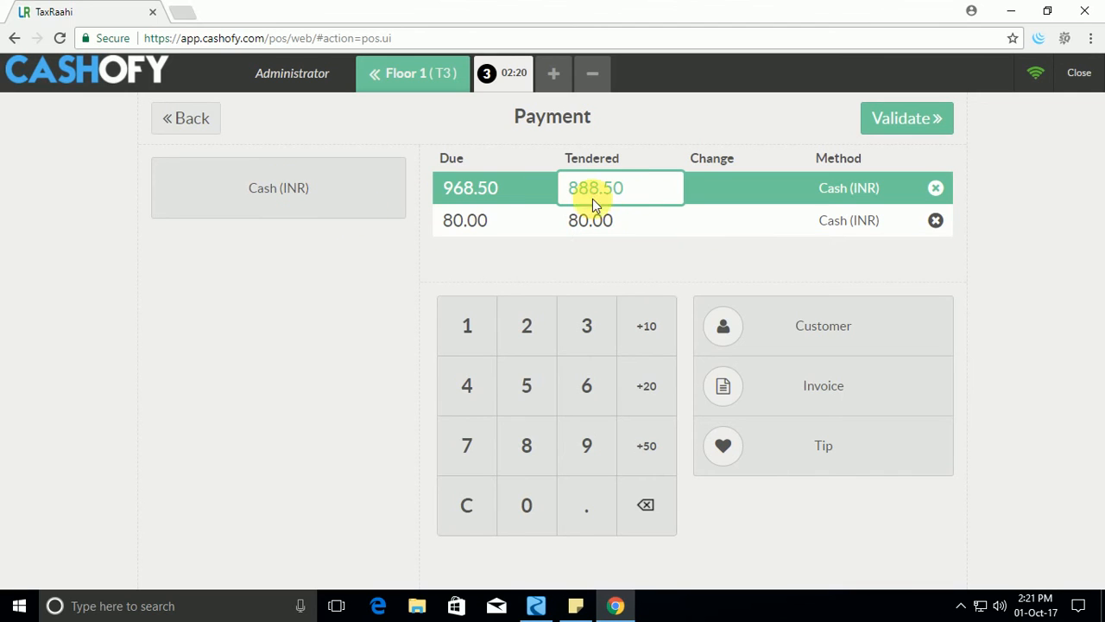
pyautogui.click(590, 221)
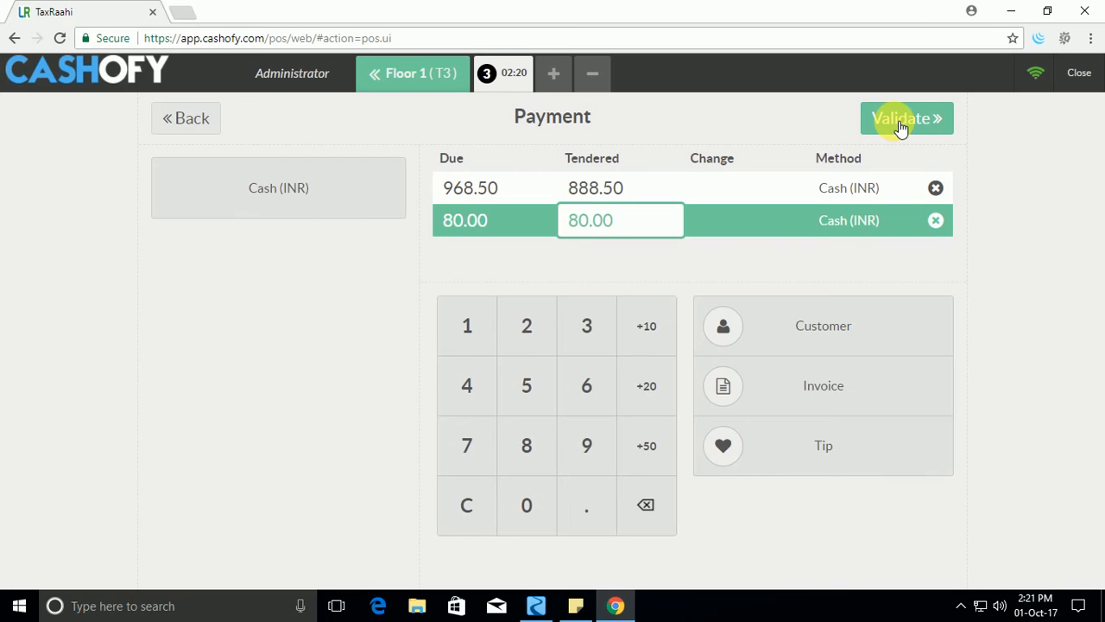
pyautogui.click(816, 400)
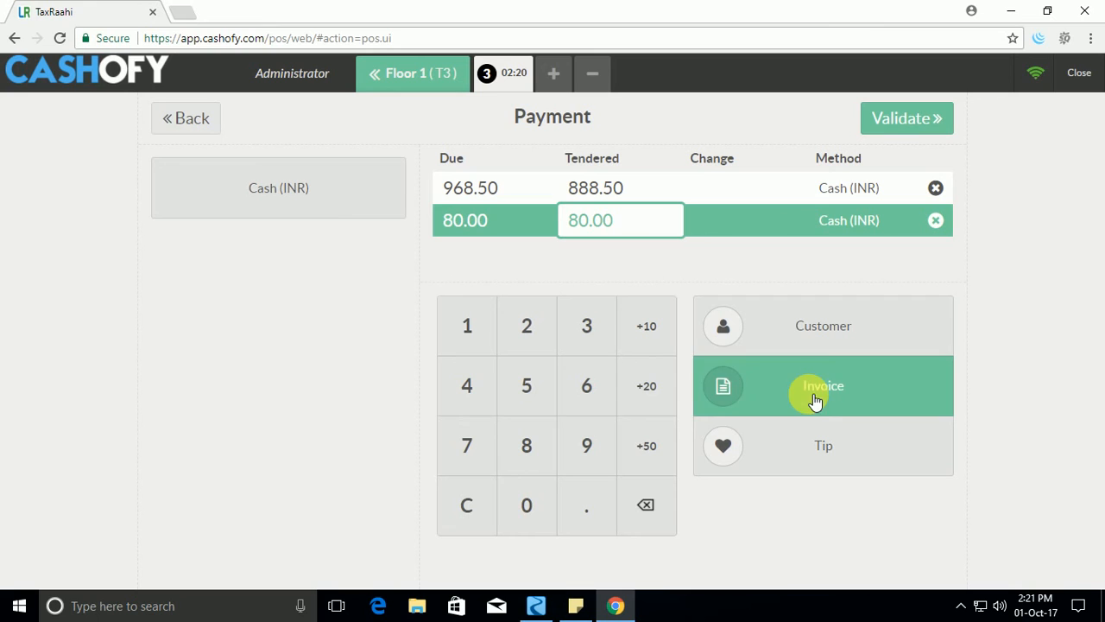
pyautogui.click(821, 397)
pyautogui.click(820, 394)
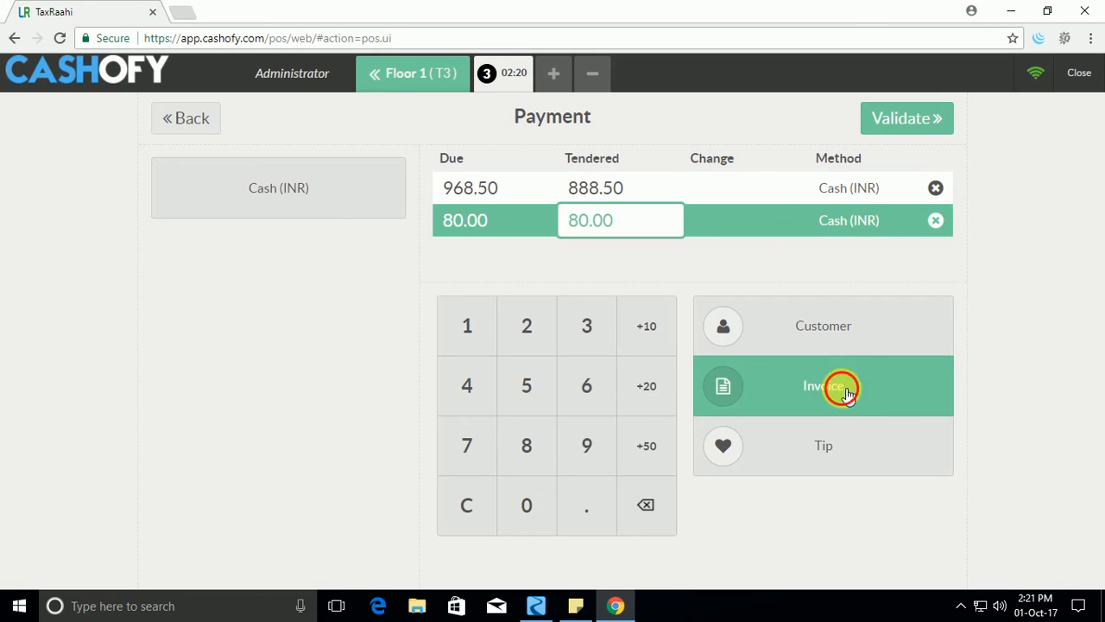
pyautogui.click(842, 388)
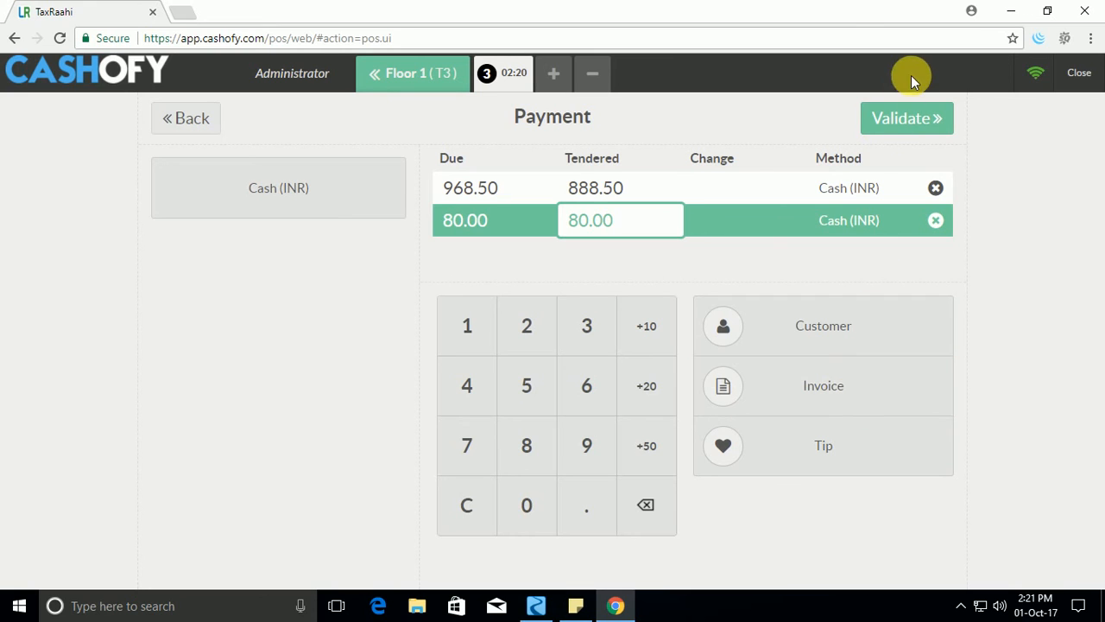
# Validate the T3 payment and, after reviewing the full receipt, proceed to the next order.
pyautogui.click(898, 122)
pyautogui.scroll(-2, 683, 323)
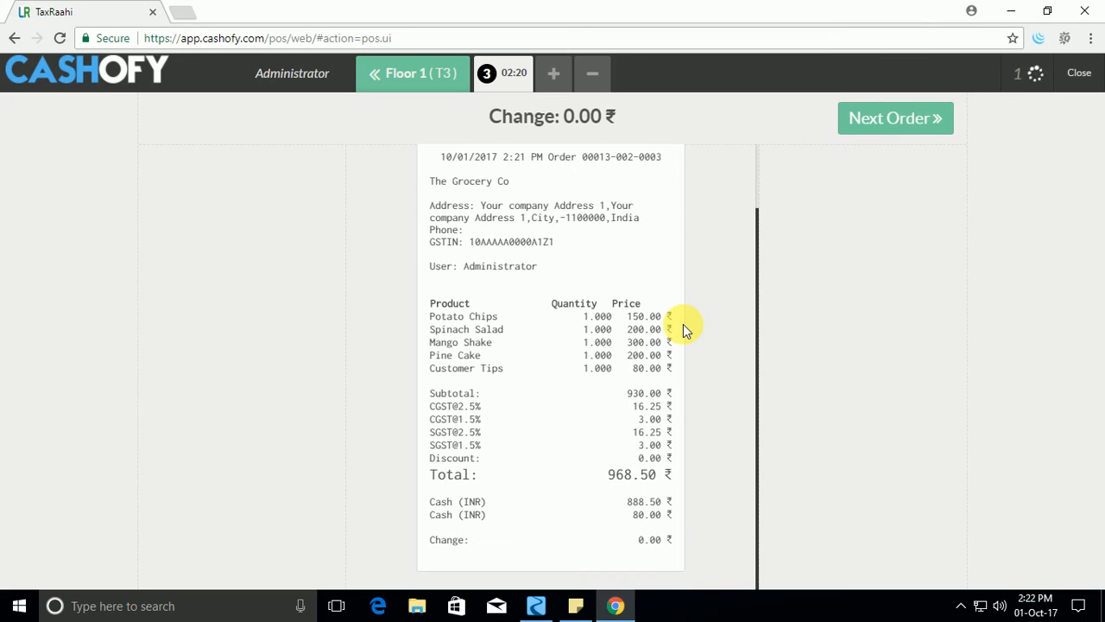
pyautogui.scroll(2, 530, 414)
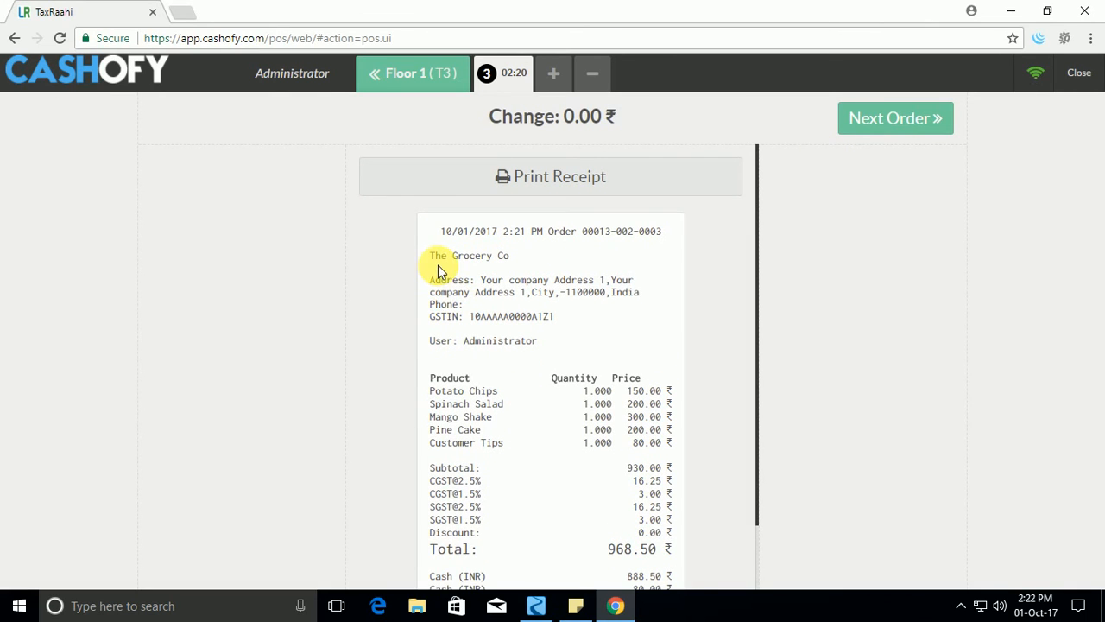
pyautogui.scroll(-1, 517, 303)
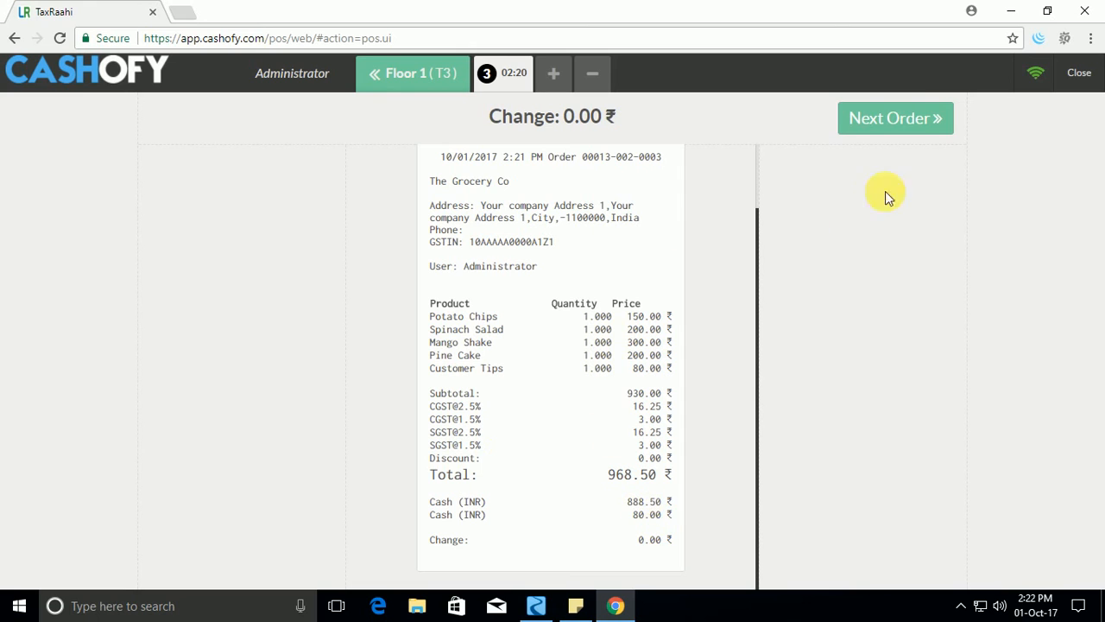
pyautogui.scroll(1, 650, 210)
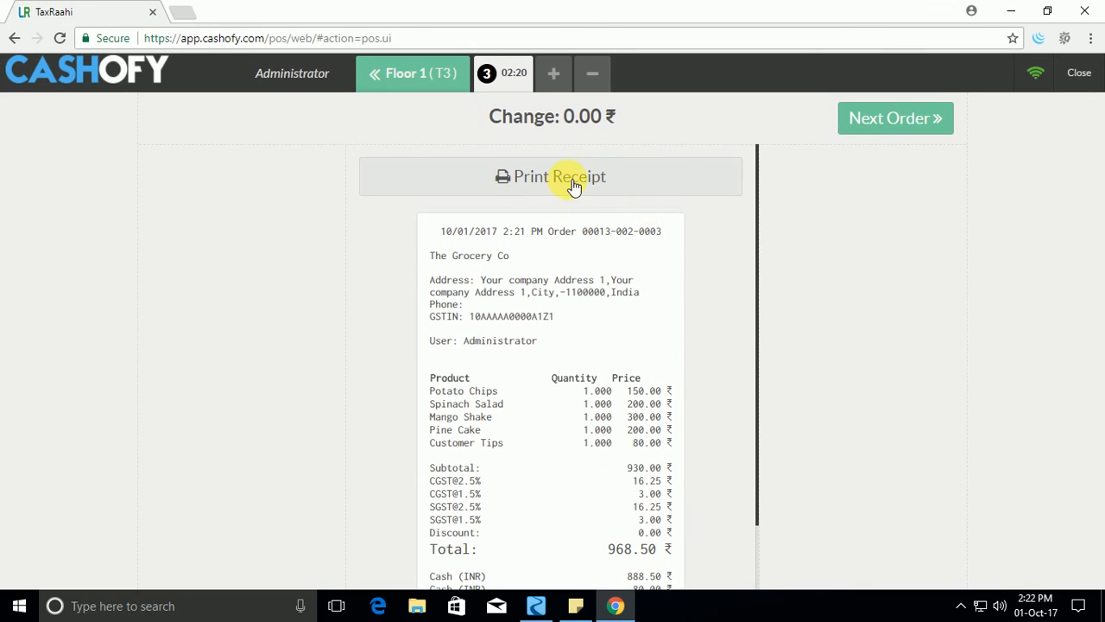
pyautogui.click(906, 118)
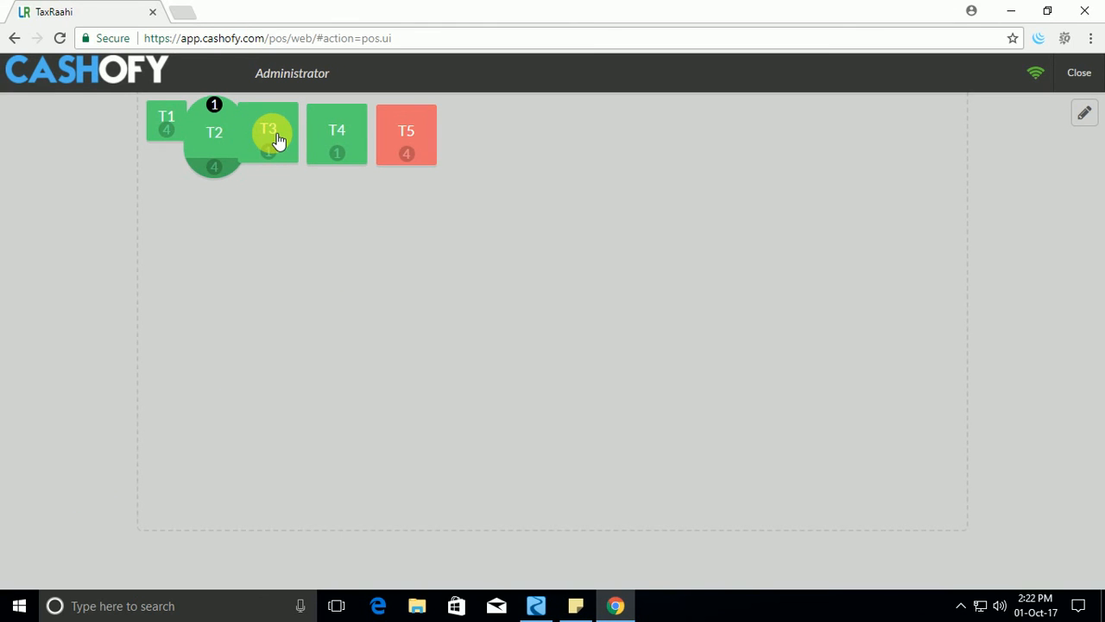
# Start a new order for table T1 with Spinach Salad and Mango Shake.
pyautogui.click(166, 116)
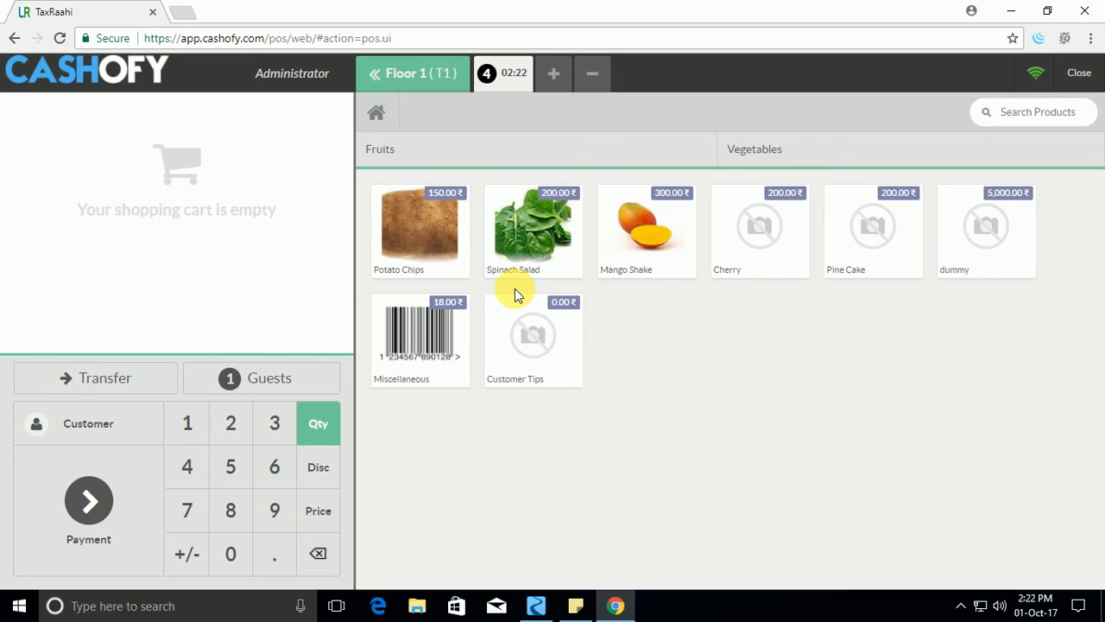
pyautogui.click(496, 246)
pyautogui.click(689, 254)
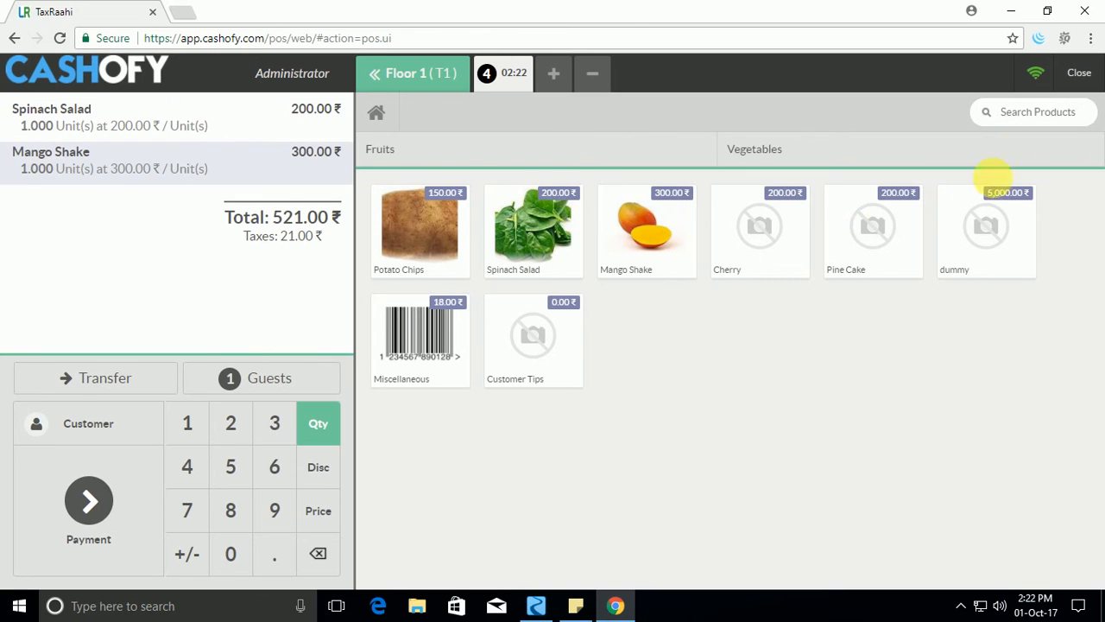
pyautogui.click(1032, 111)
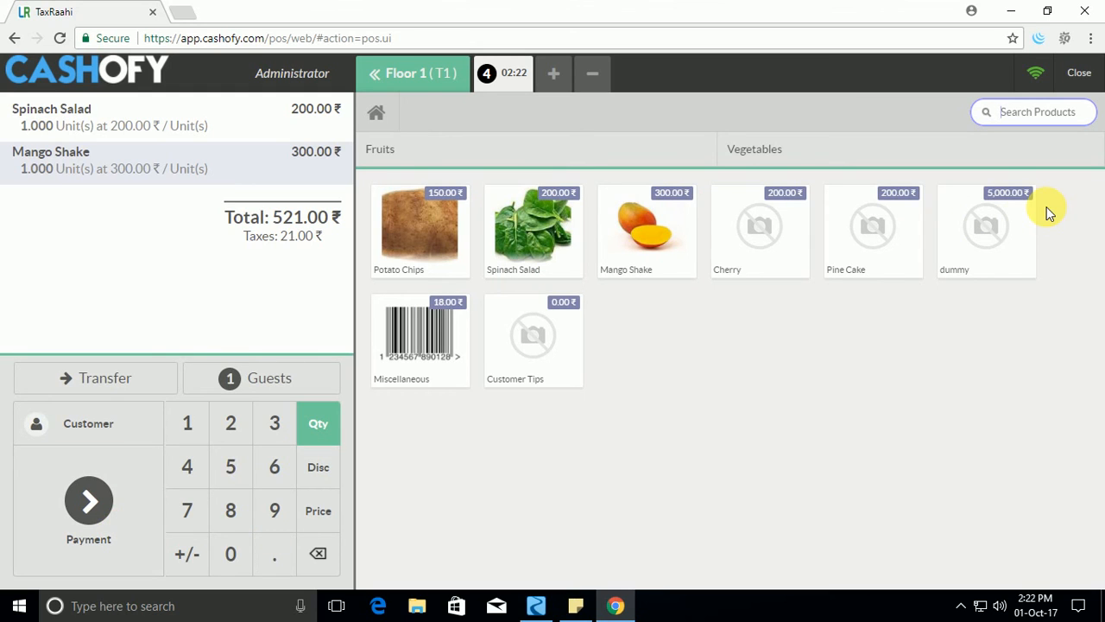
# Exit the selling screen, then close Store 1's session by validating the closing and posting its entries.
pyautogui.click(1084, 75)
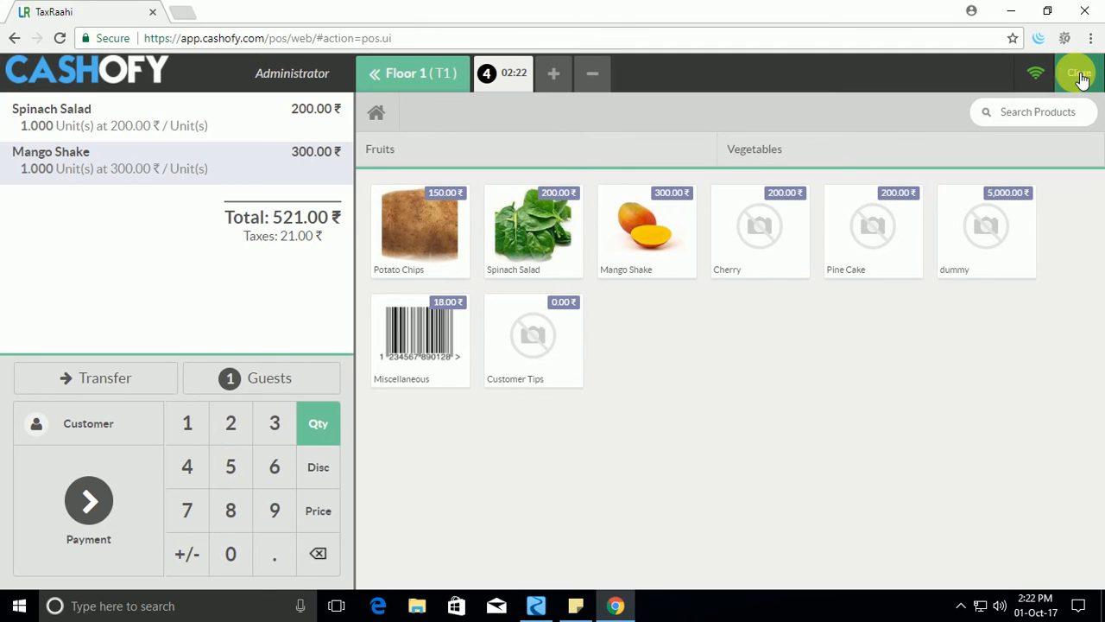
pyautogui.click(1073, 73)
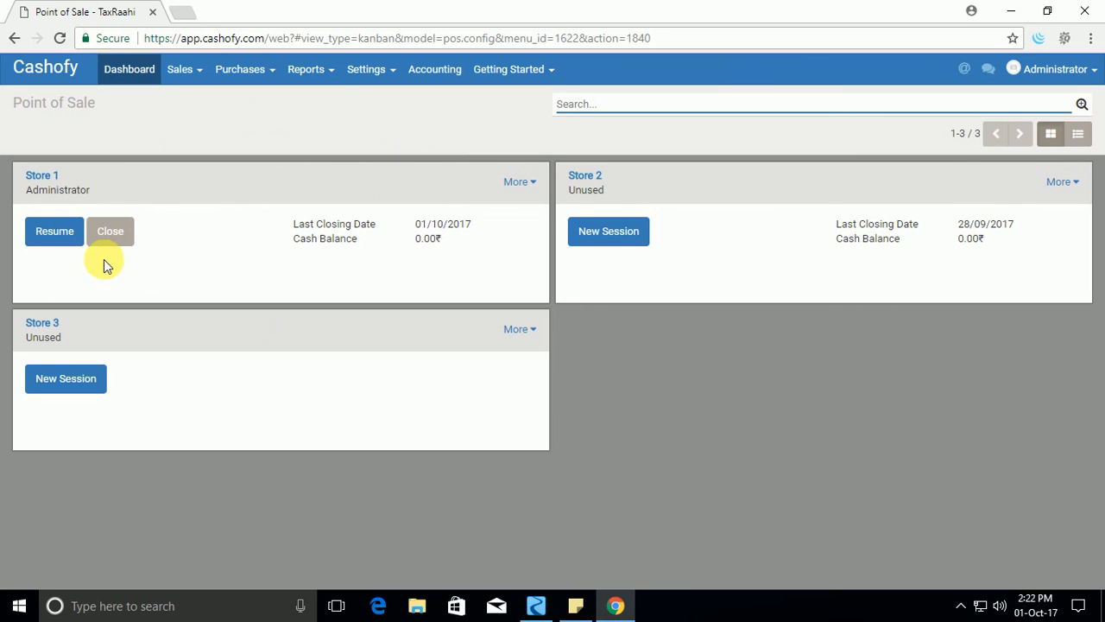
pyautogui.click(127, 241)
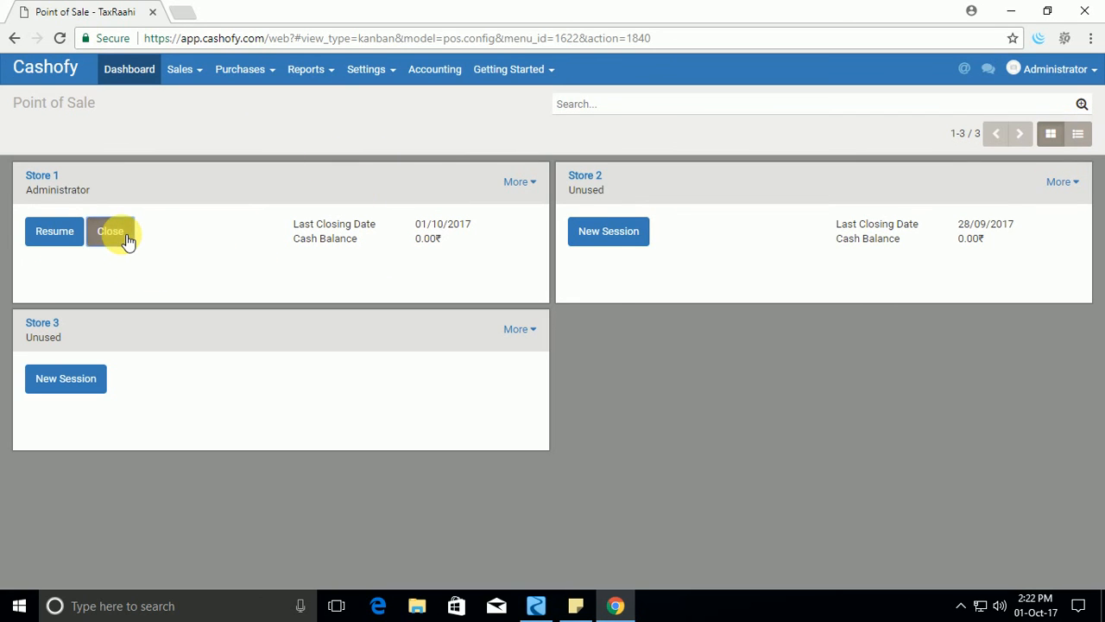
pyautogui.scroll(-1, 440, 365)
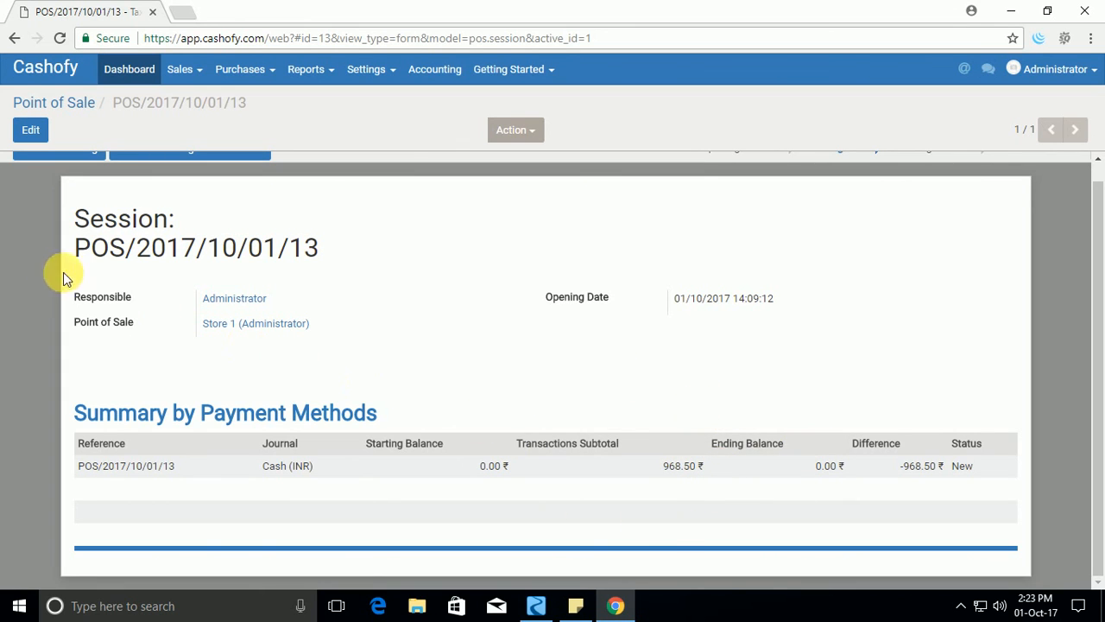
pyautogui.scroll(1, 173, 298)
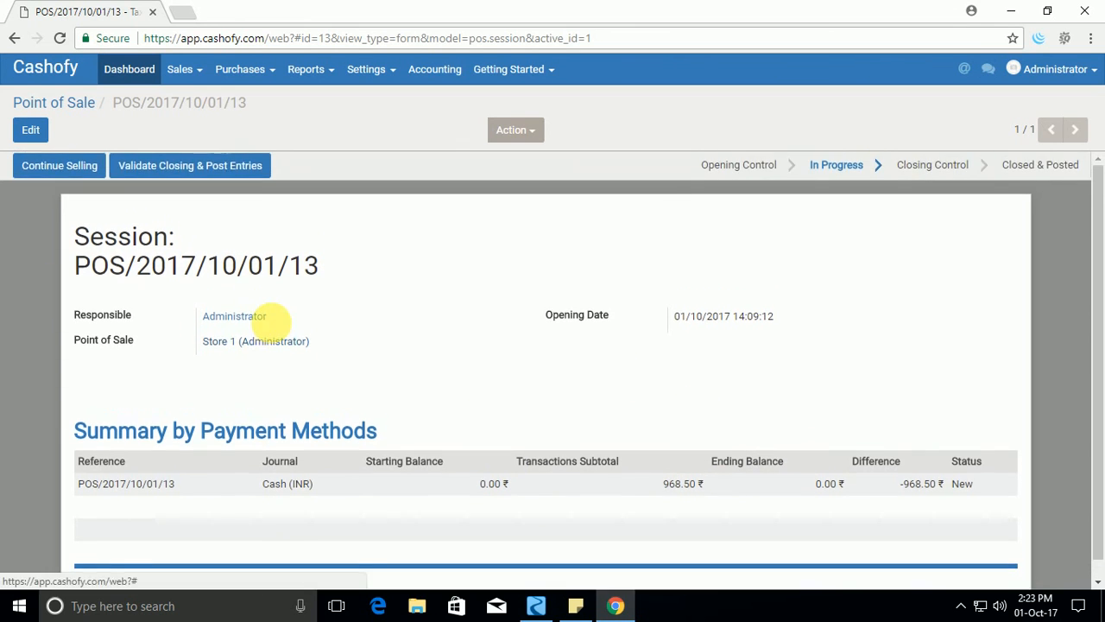
pyautogui.click(210, 172)
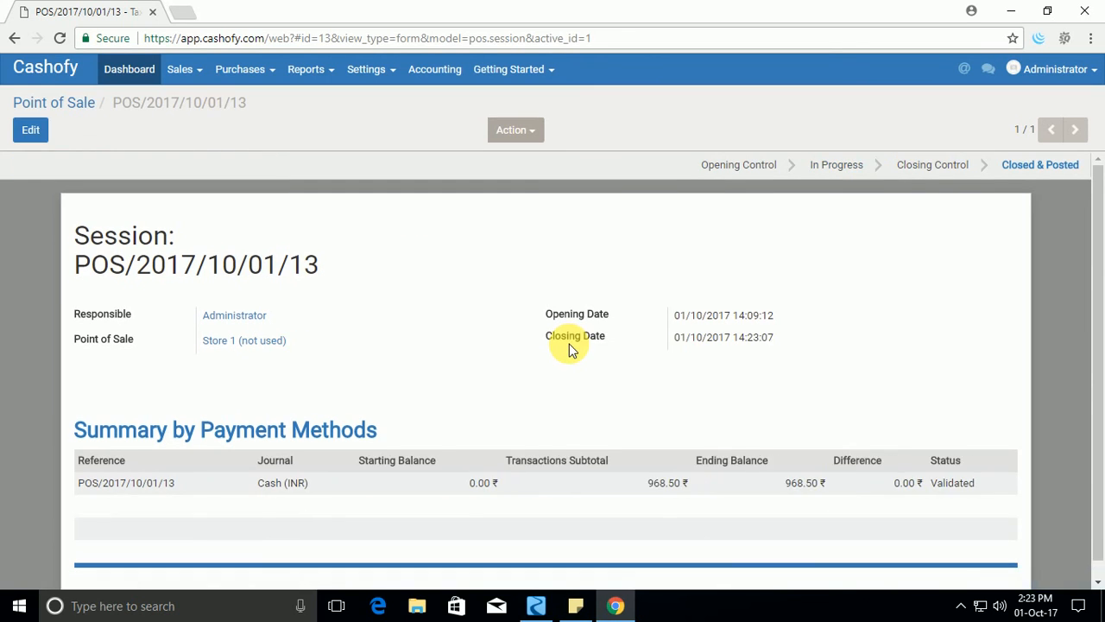
pyautogui.scroll(-1, 663, 494)
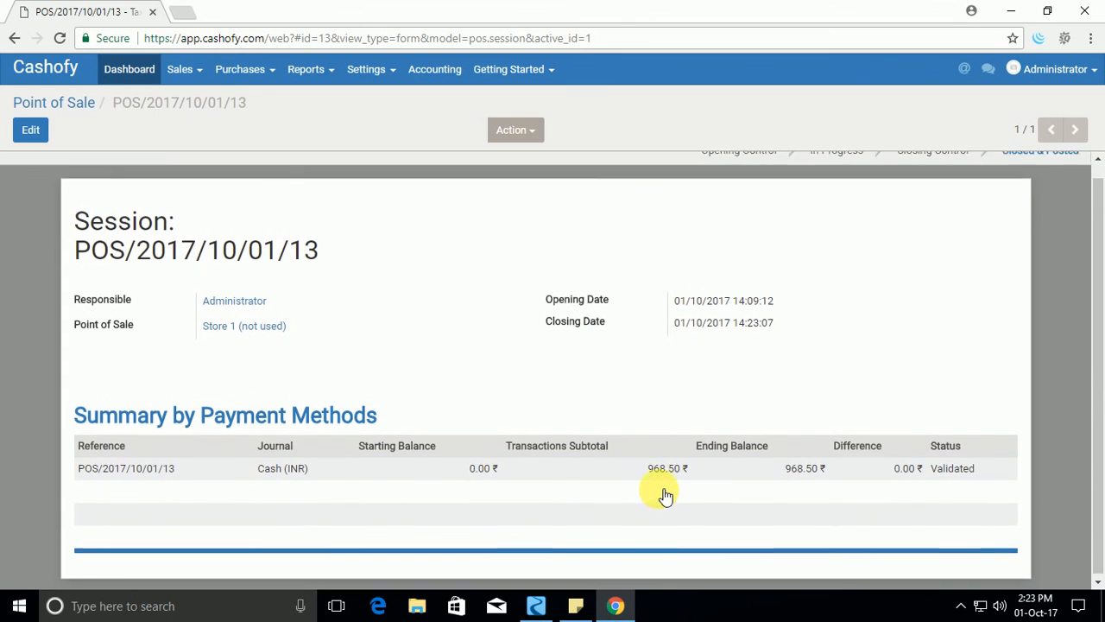
pyautogui.scroll(1, 665, 496)
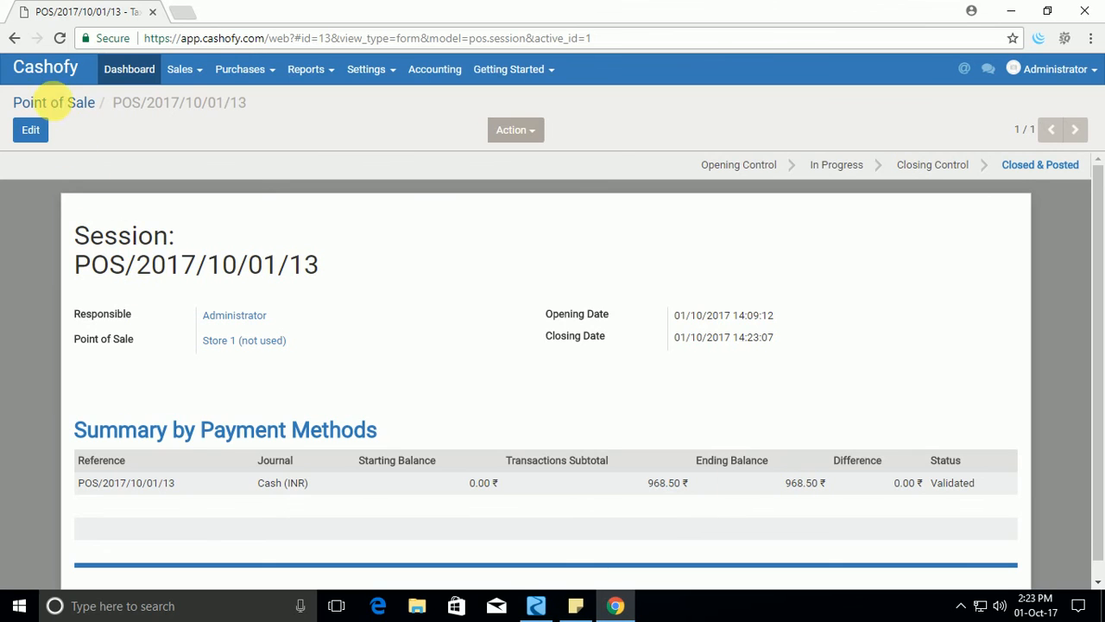
# Return to the Point of Sale overview and start a new session for Store 1.
pyautogui.click(75, 103)
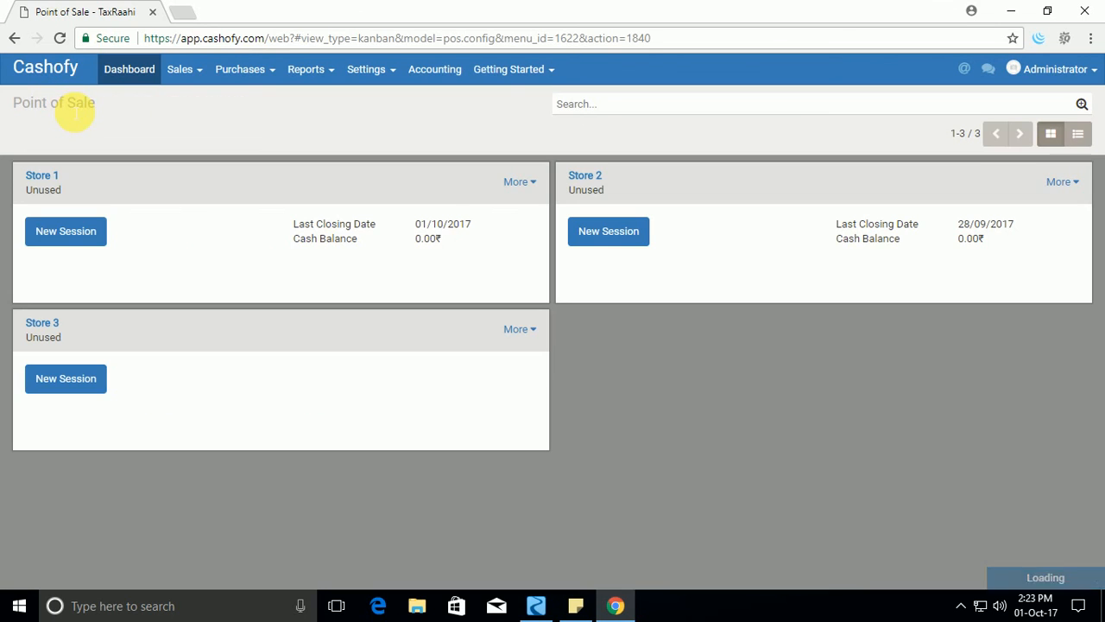
pyautogui.click(76, 231)
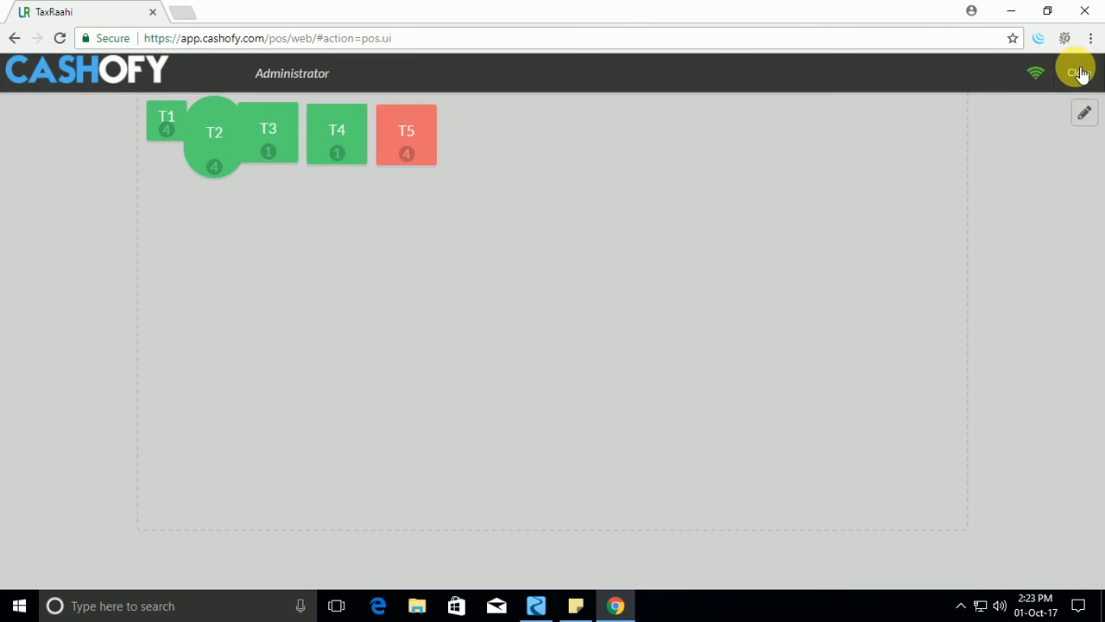
# Leave the selling screen and open the newest posted order for table T3 from the sales orders.
pyautogui.click(1079, 72)
pyautogui.click(1078, 72)
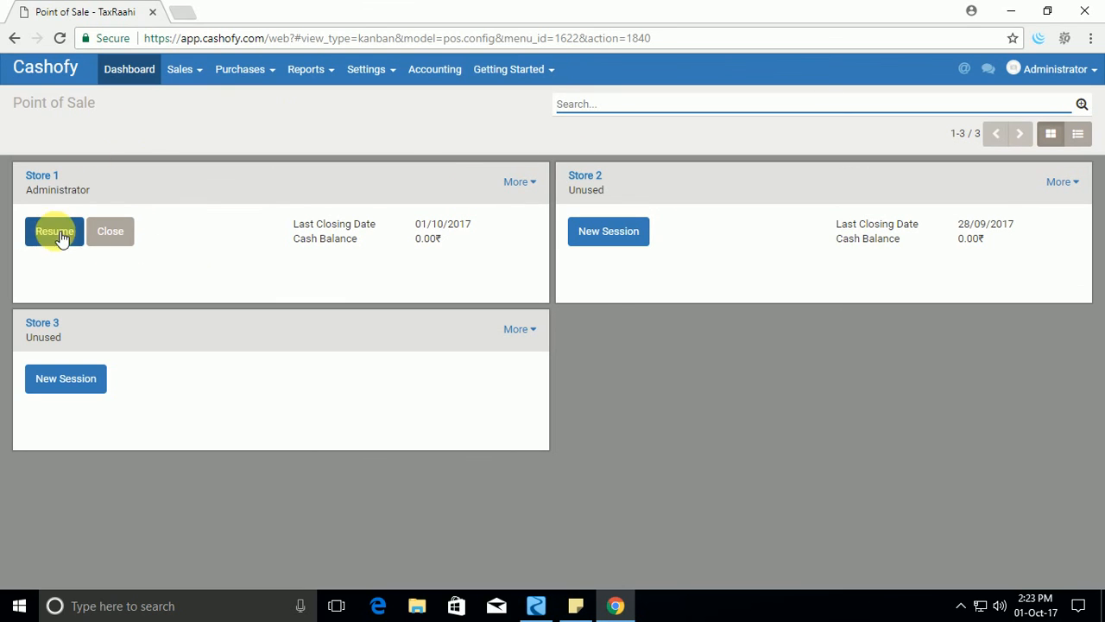
pyautogui.click(200, 74)
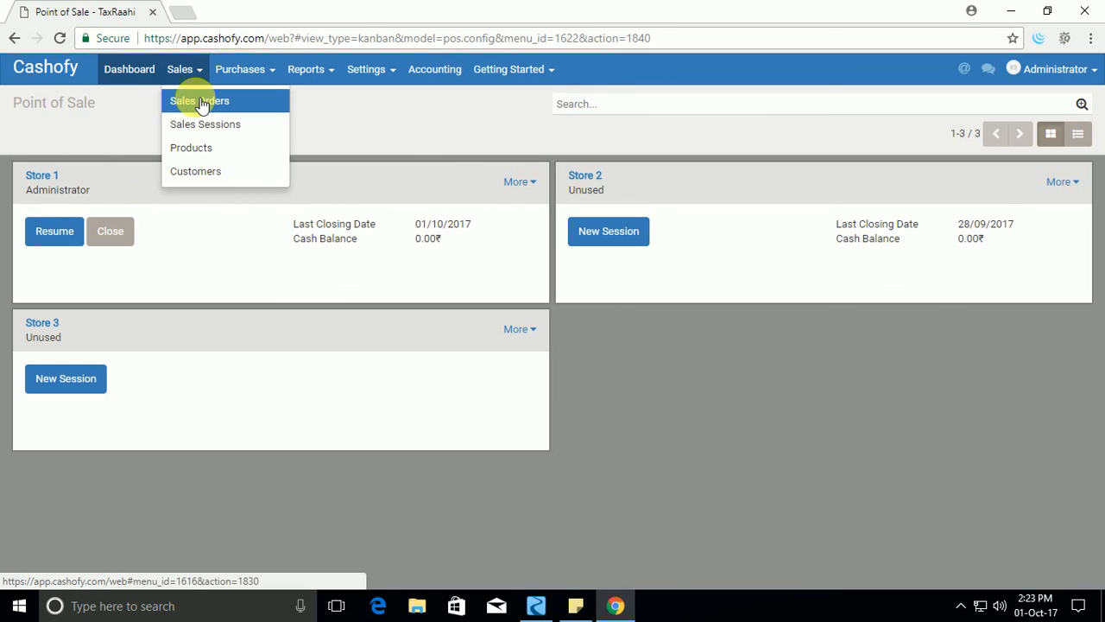
pyautogui.click(200, 103)
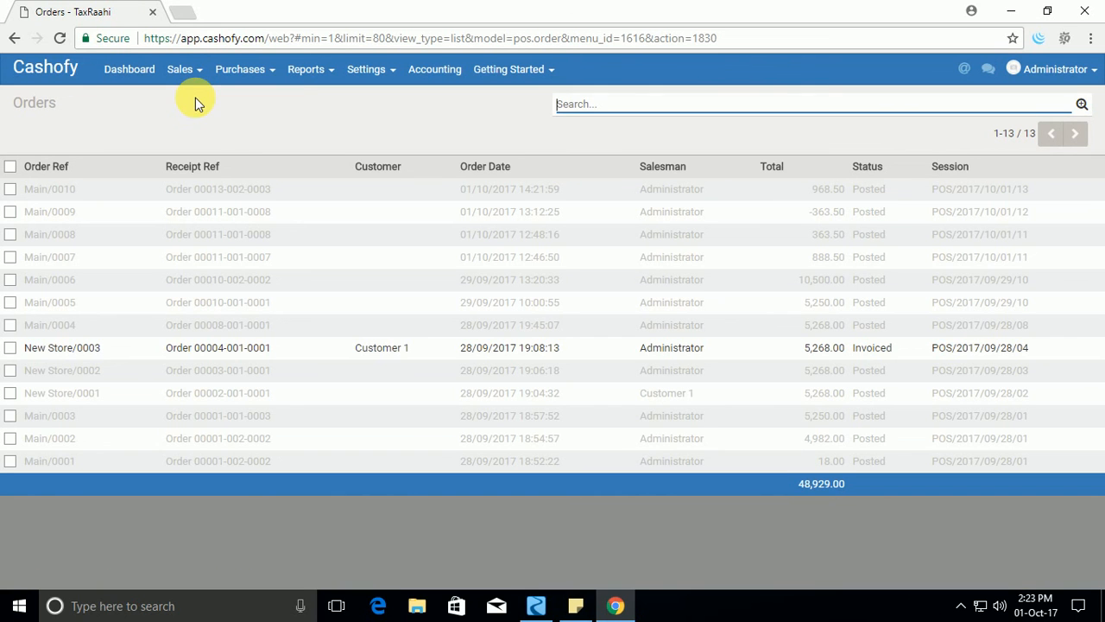
pyautogui.click(259, 198)
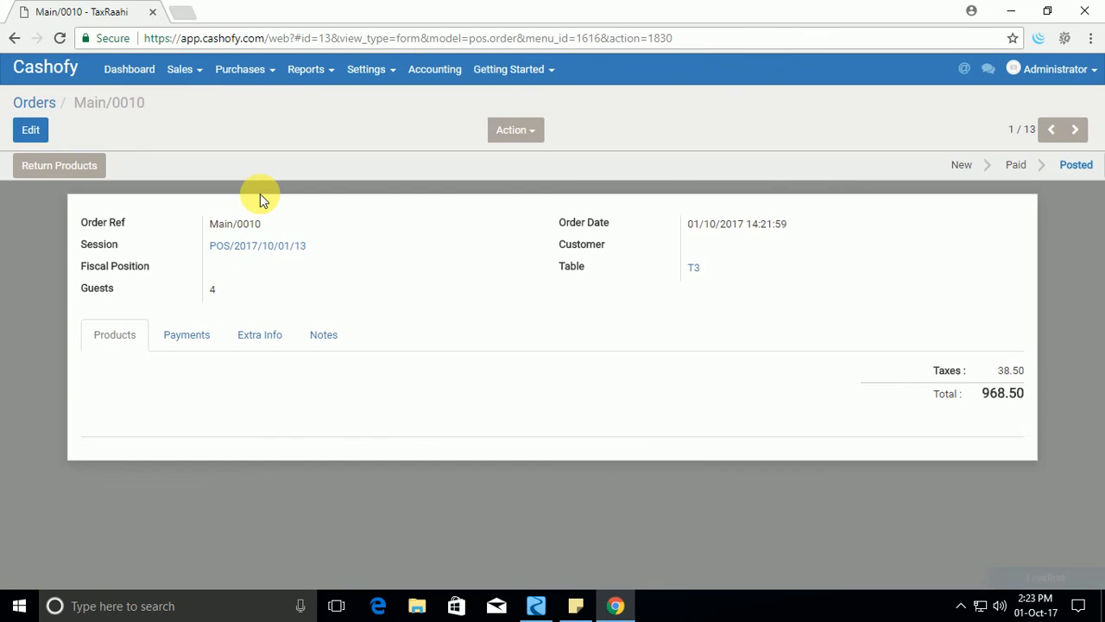
# Create a product return from the T3 order and view the details of its Potato Chips line.
pyautogui.click(59, 168)
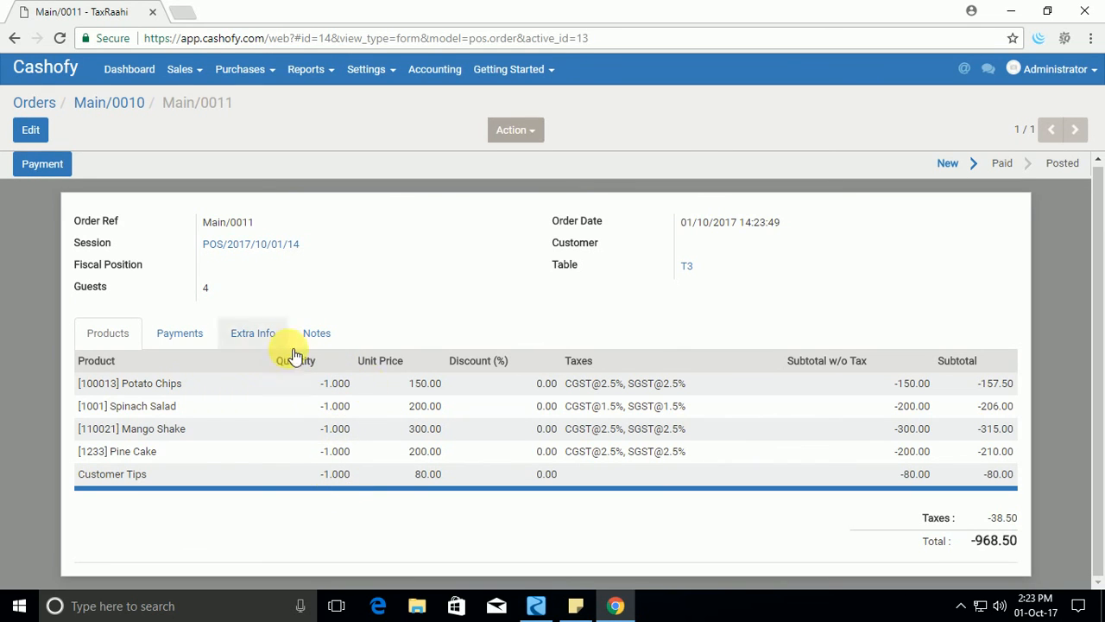
pyautogui.click(303, 385)
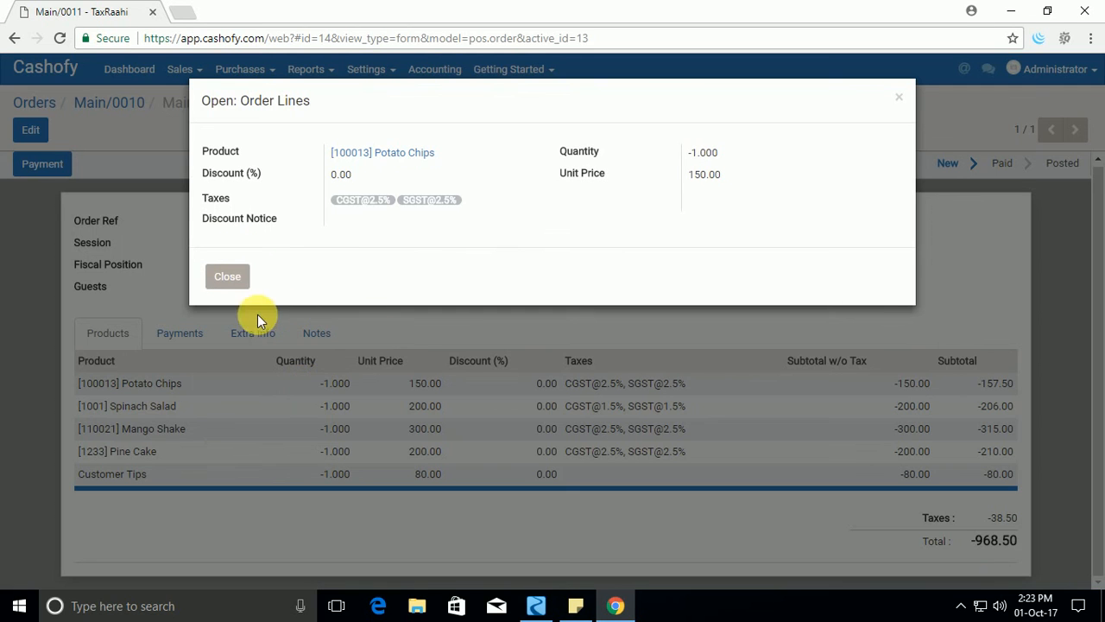
pyautogui.click(227, 277)
# Edit the return order and delete the Potato Chips, Spinach Salad, Pine Cake and Customer Tips lines, keeping only Mango Shake.
pyautogui.click(31, 129)
pyautogui.scroll(-2, 356, 429)
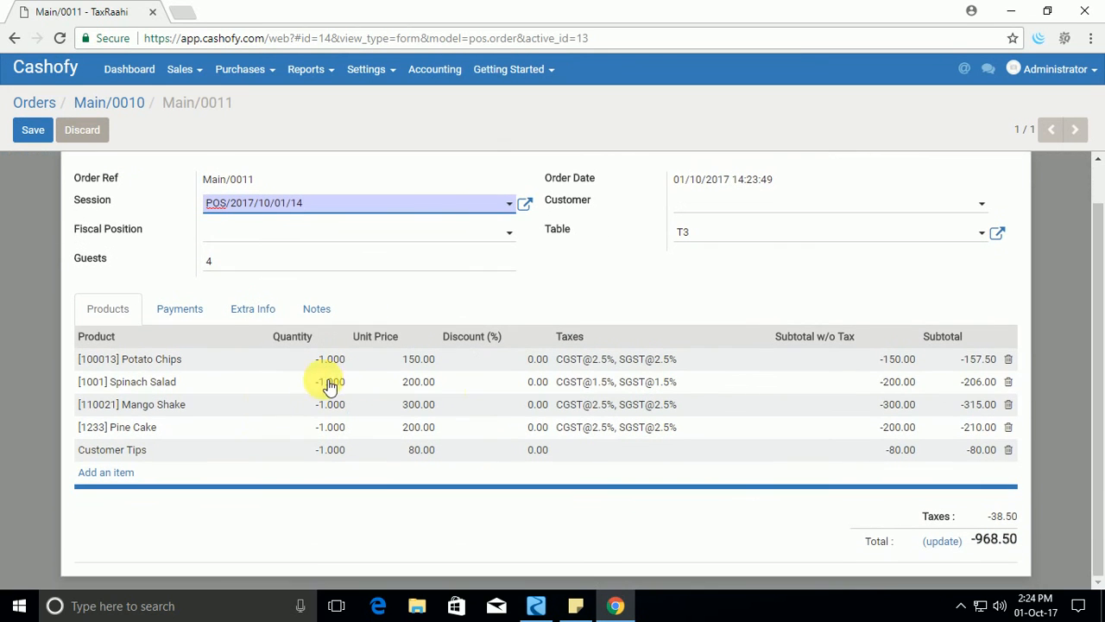
pyautogui.click(1008, 360)
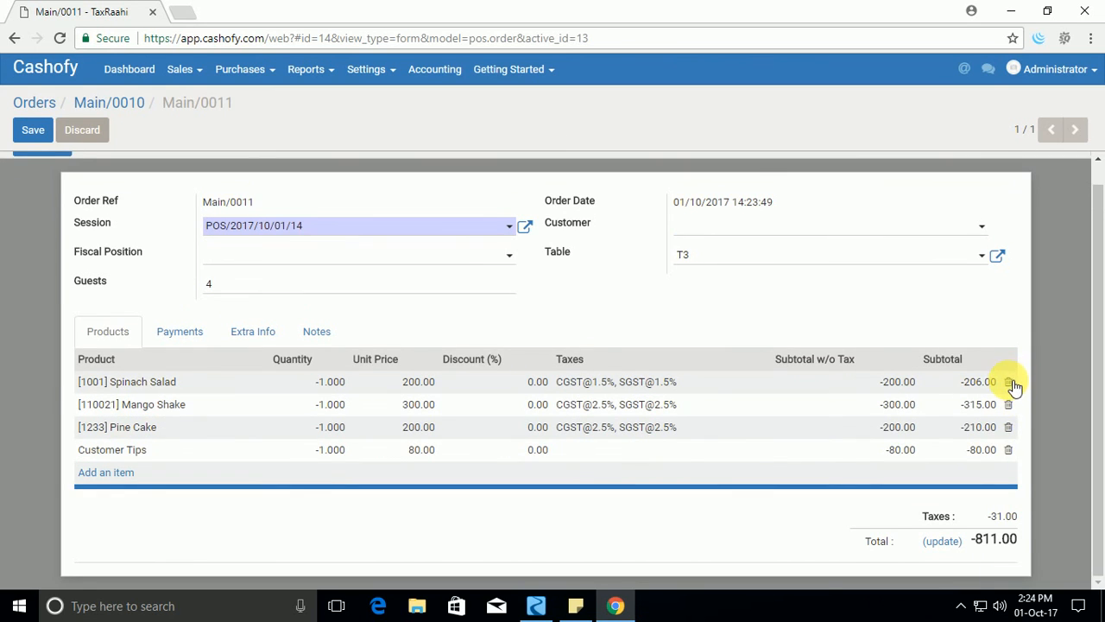
pyautogui.click(1011, 383)
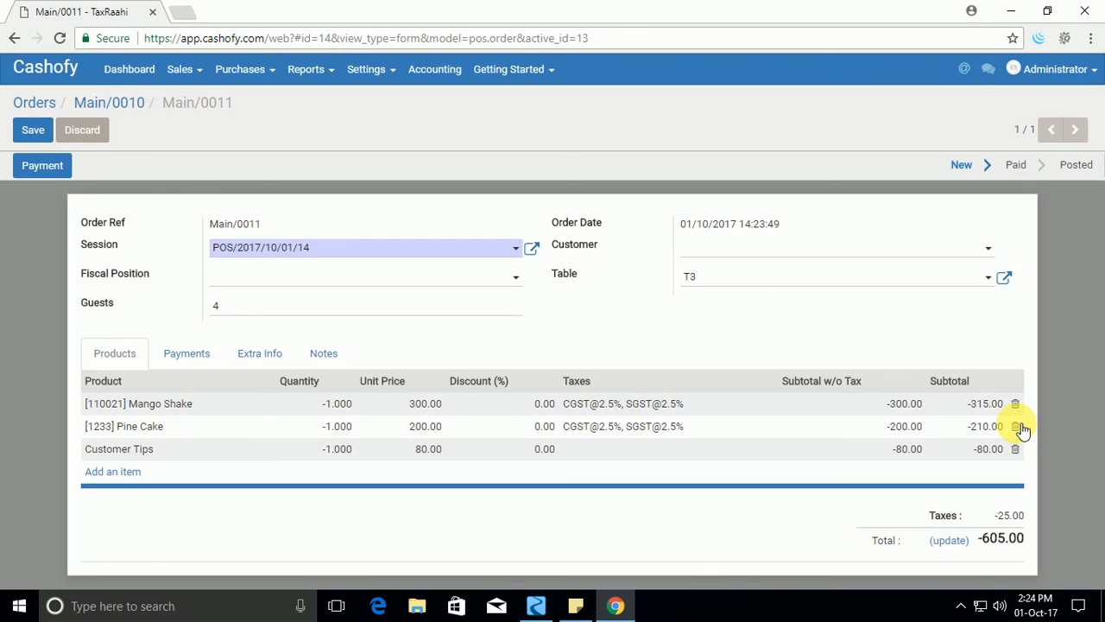
pyautogui.click(1016, 427)
pyautogui.click(1017, 426)
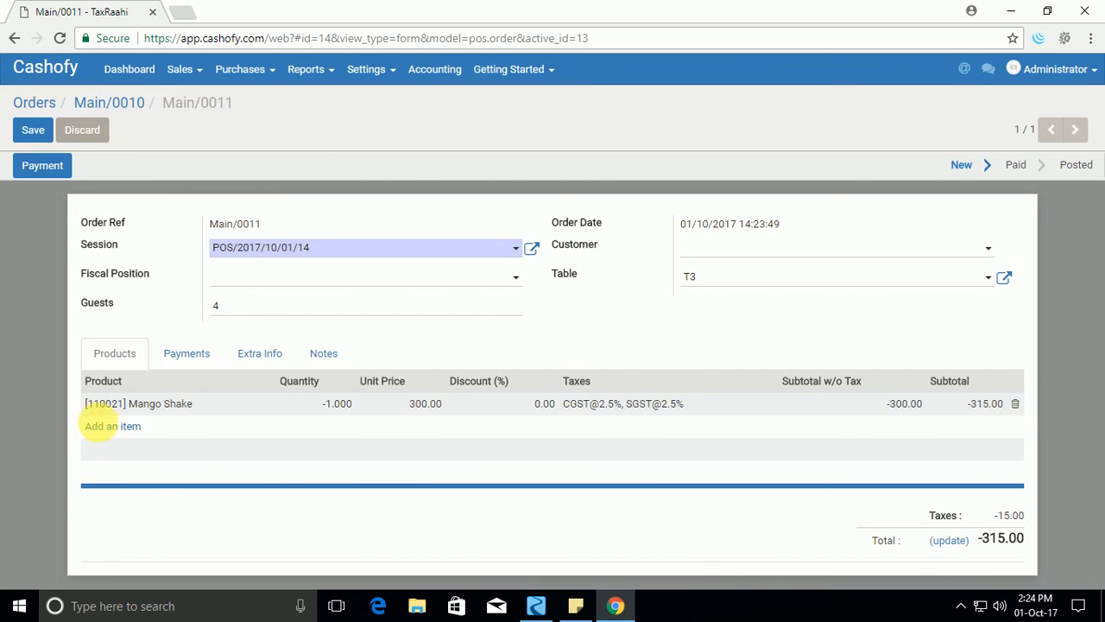
# Add Pine Cake to the return order as an exchange item with quantity 1.
pyautogui.click(112, 429)
pyautogui.click(165, 426)
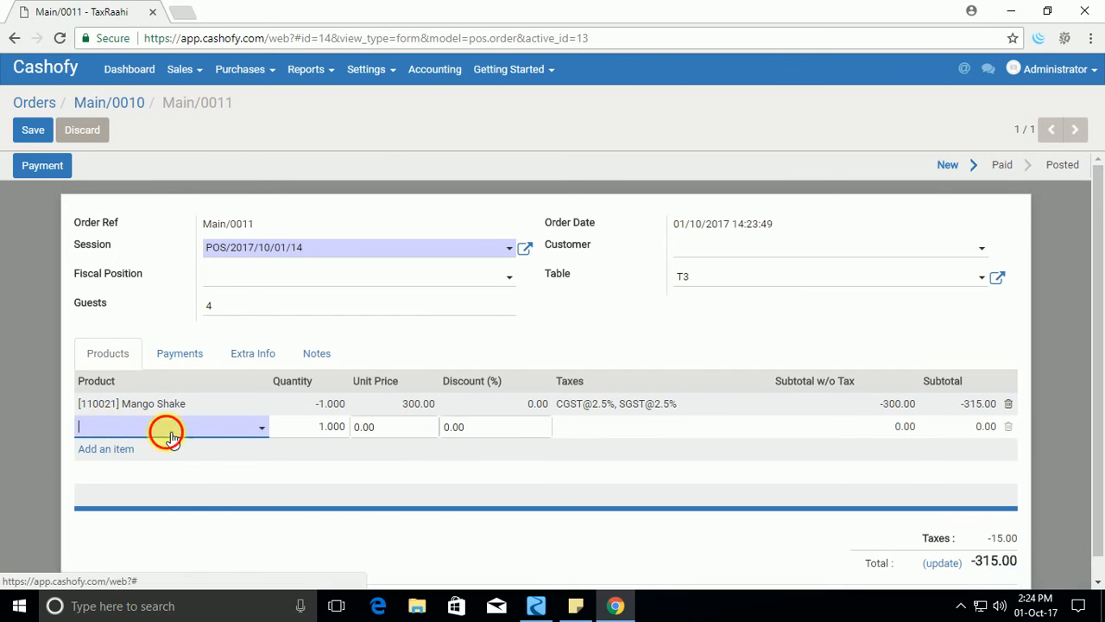
pyautogui.click(181, 323)
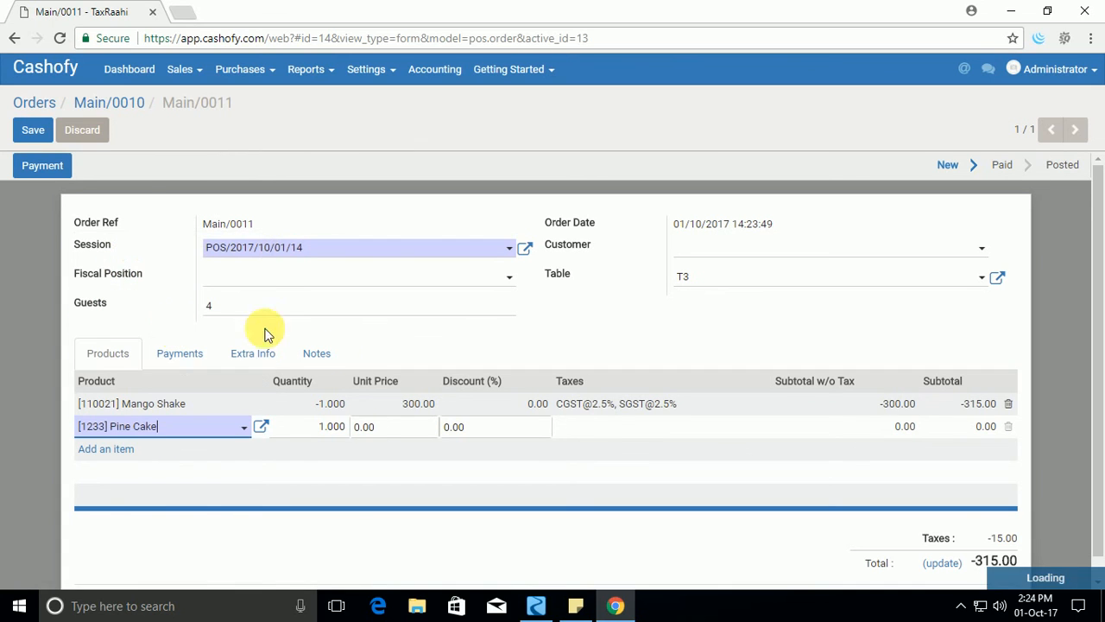
pyautogui.press('Tab')
# Try to add the dummy product as a further line with quantity 1.
pyautogui.press('Tab')
pyautogui.press('Return')
pyautogui.press('Tab')
pyautogui.press('Tab')
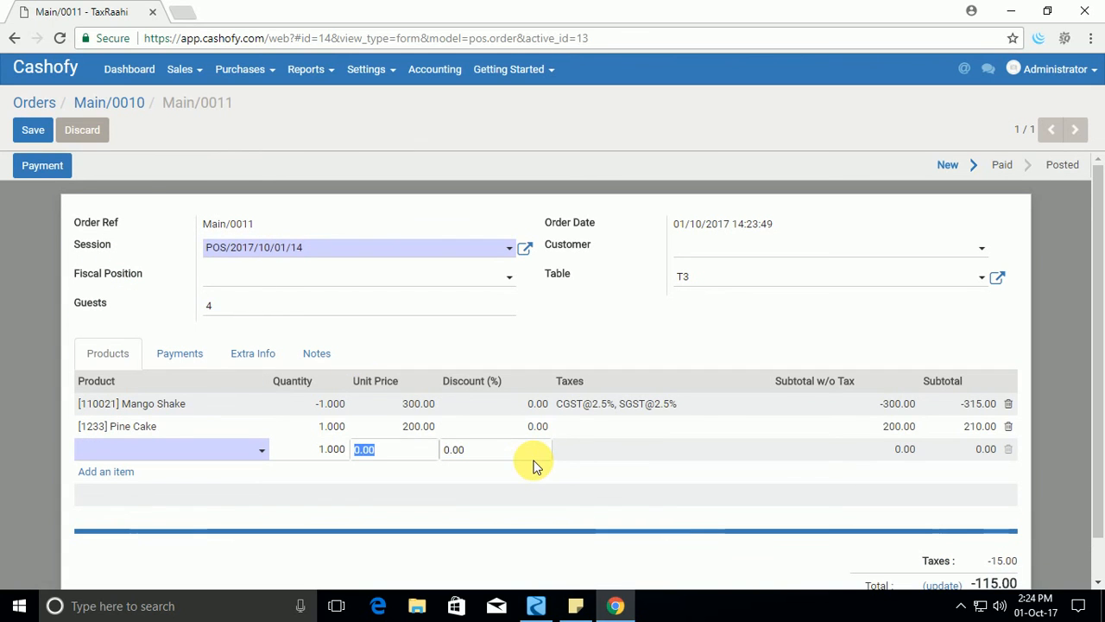
pyautogui.press('Tab')
pyautogui.press('Tab')
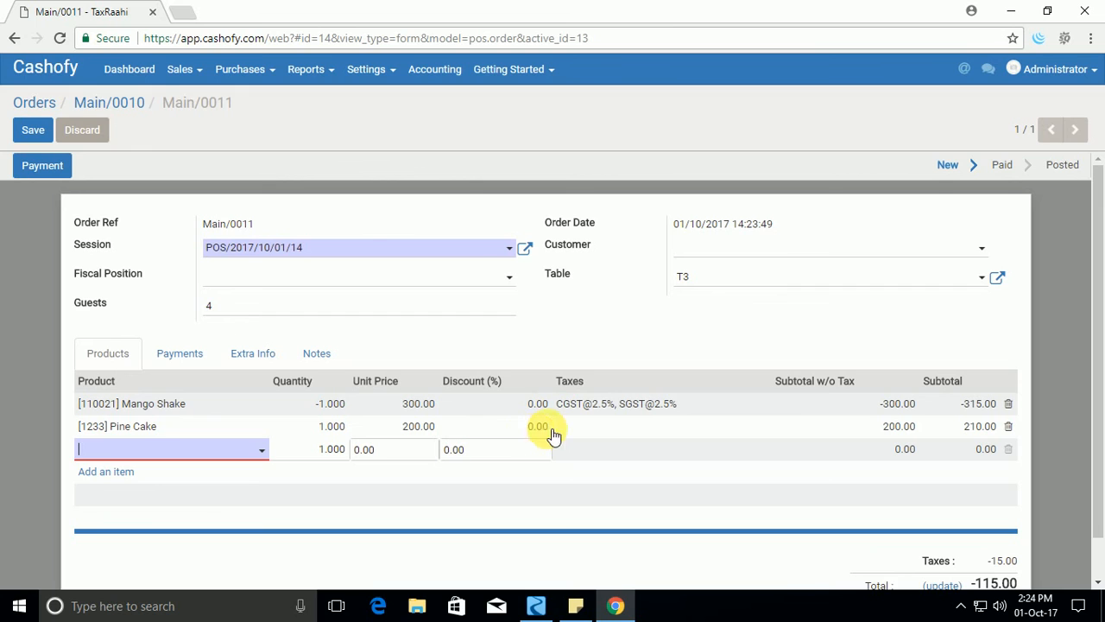
pyautogui.press('Tab')
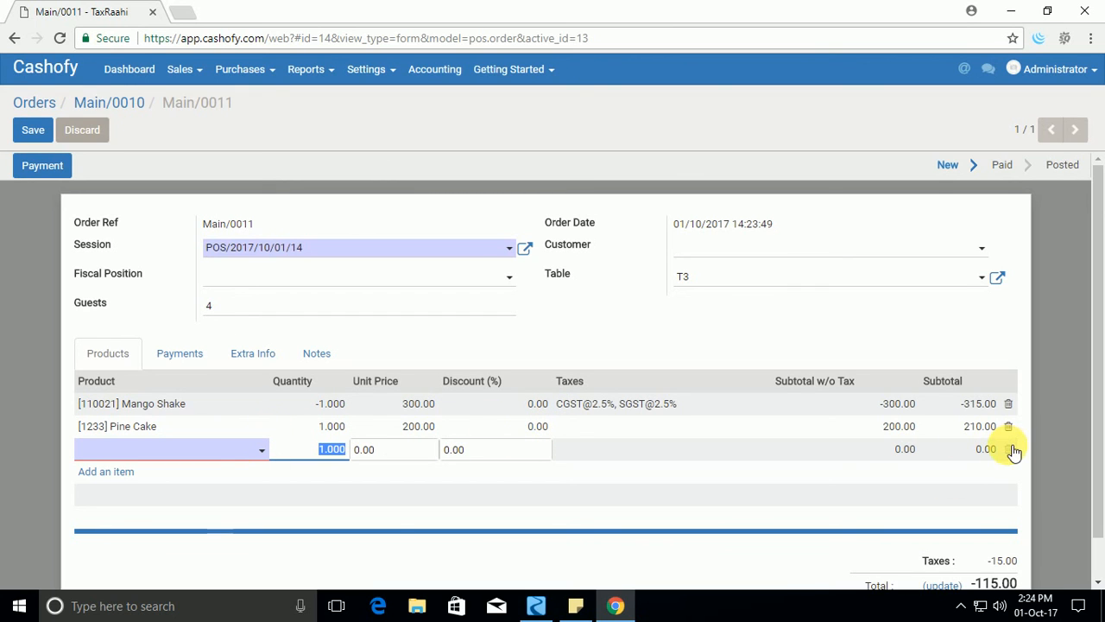
pyautogui.press('Tab')
pyautogui.press('Tab')
pyautogui.press('Tab')
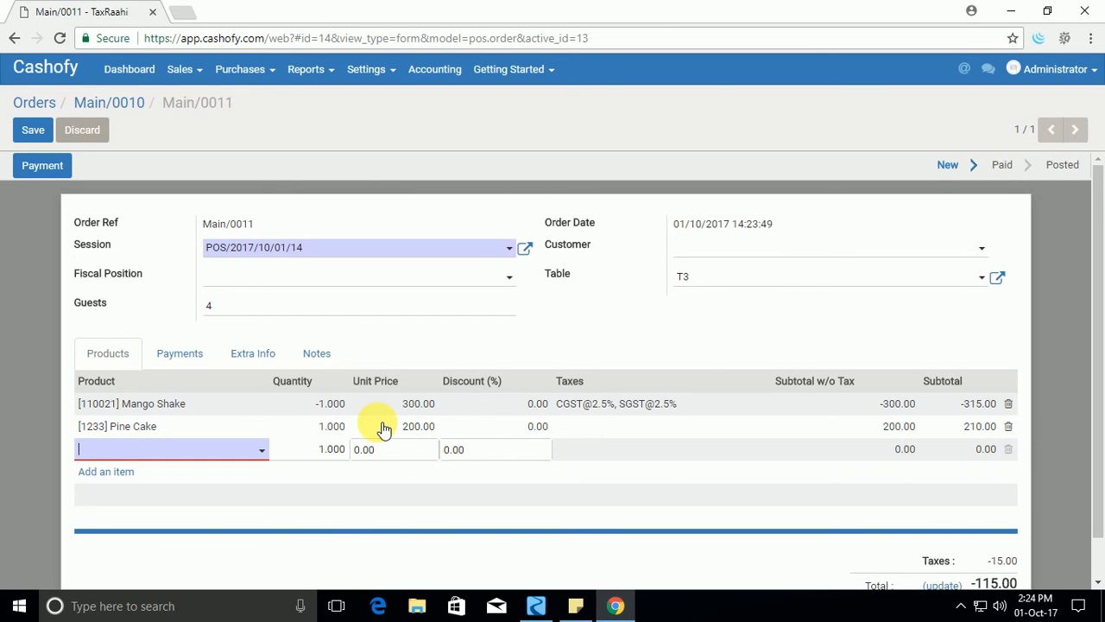
pyautogui.click(250, 450)
pyautogui.click(190, 364)
pyautogui.press('Tab')
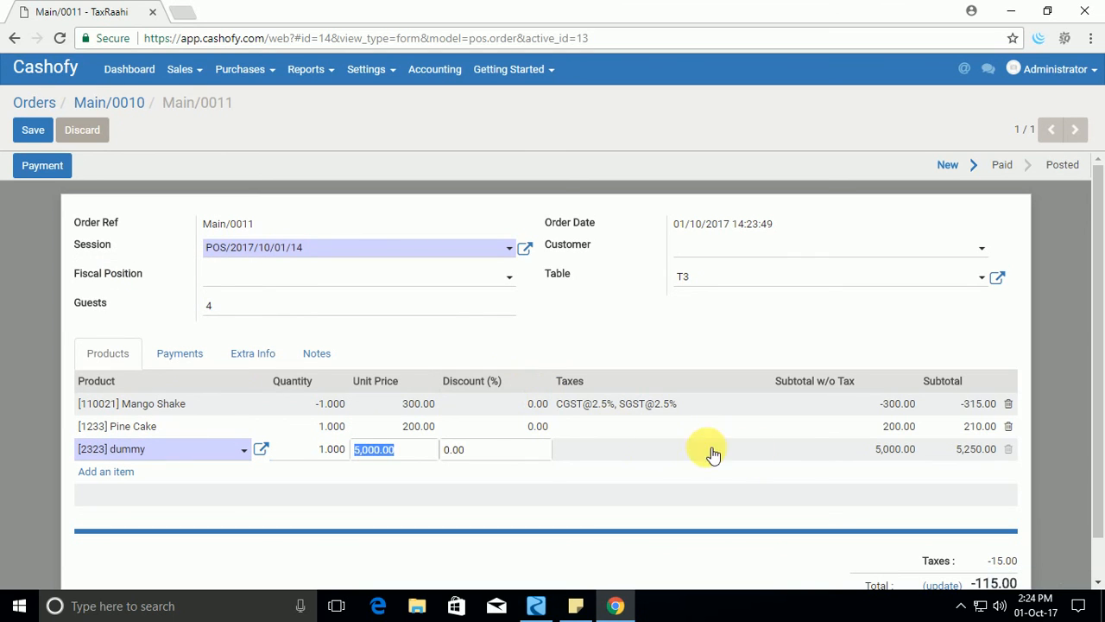
pyautogui.press('Tab')
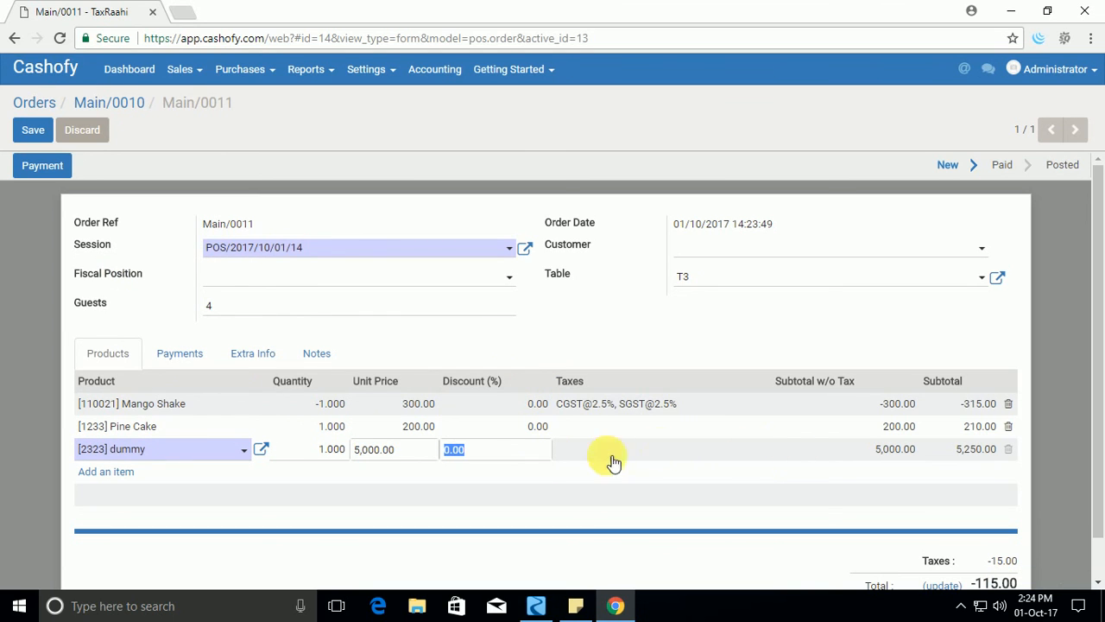
# Make the payment for the return order in Cash (INR) with the proposed amount.
pyautogui.click(54, 172)
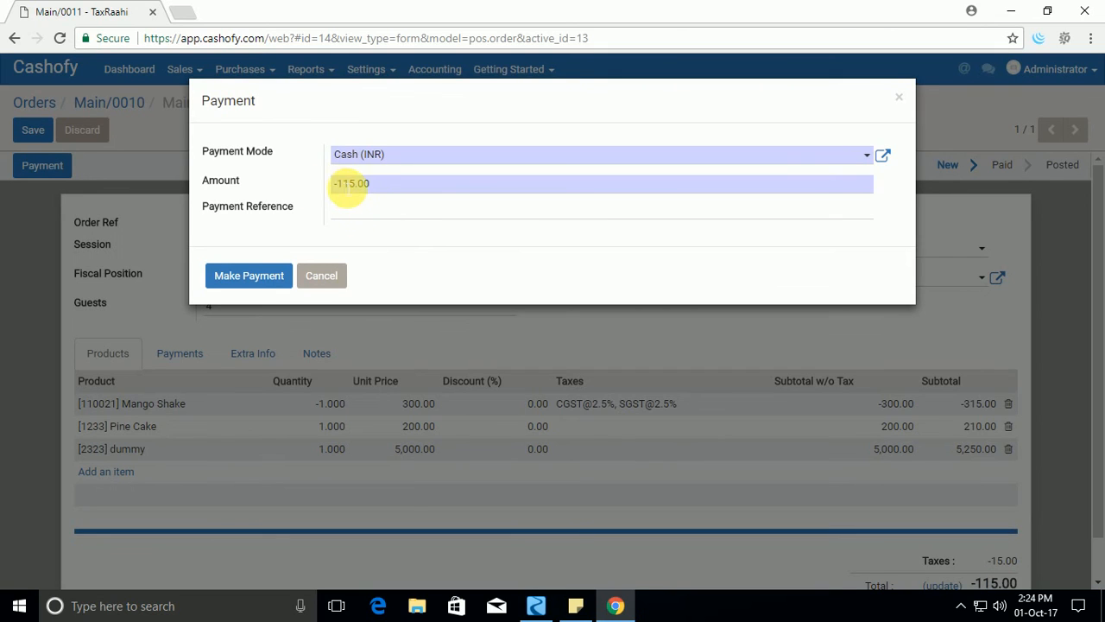
pyautogui.moveTo(340, 190); pyautogui.dragTo(407, 189)
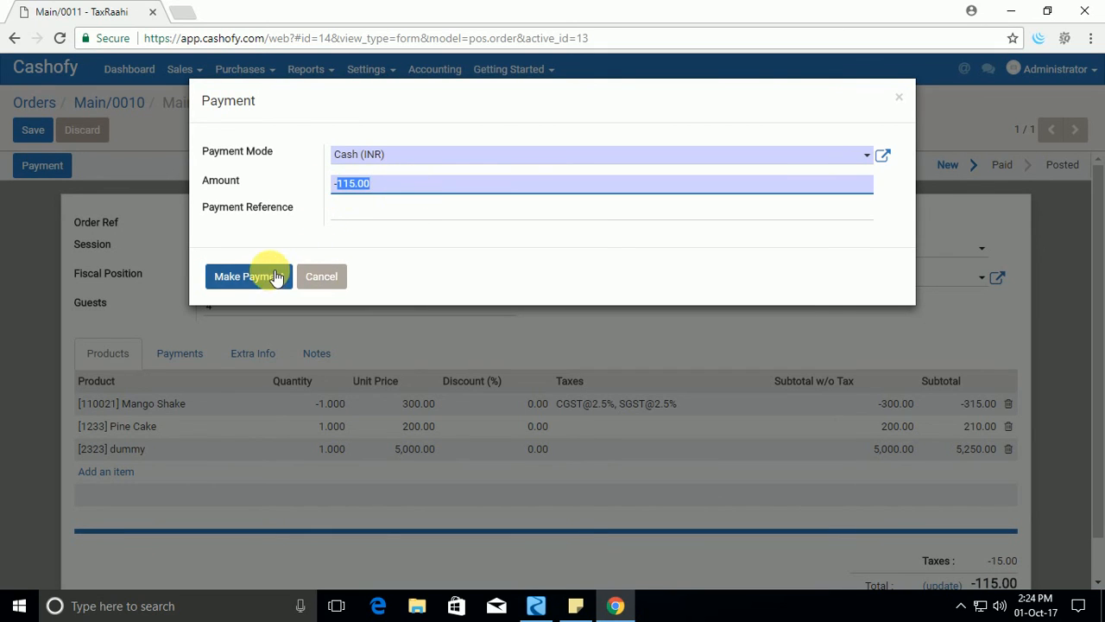
pyautogui.click(261, 274)
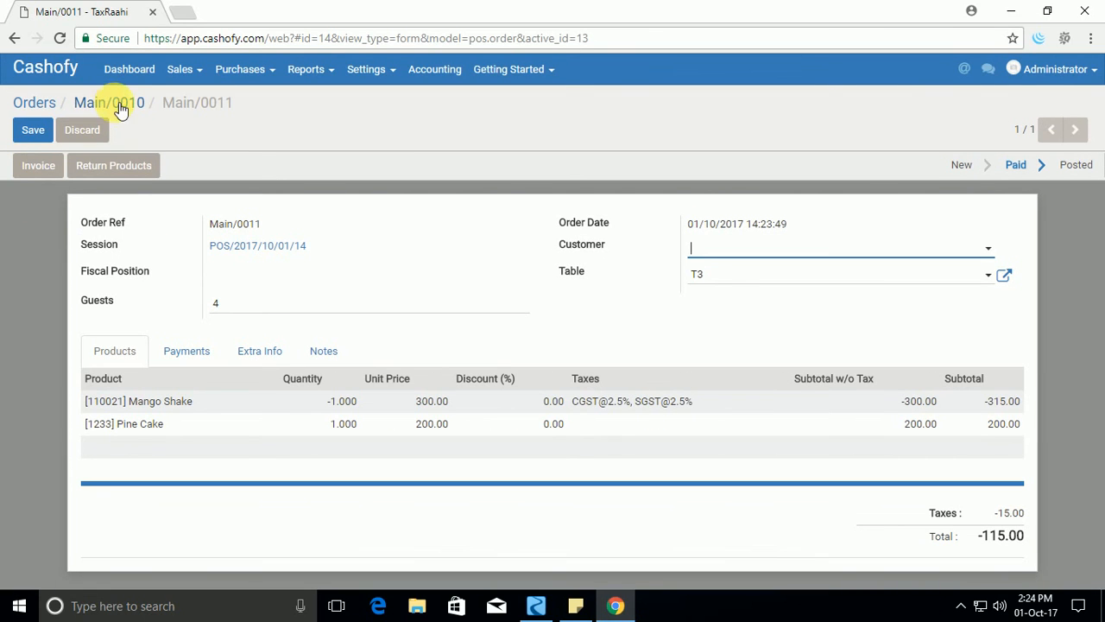
# Go back through the original order and the orders list to the Point of Sale dashboard.
pyautogui.click(129, 103)
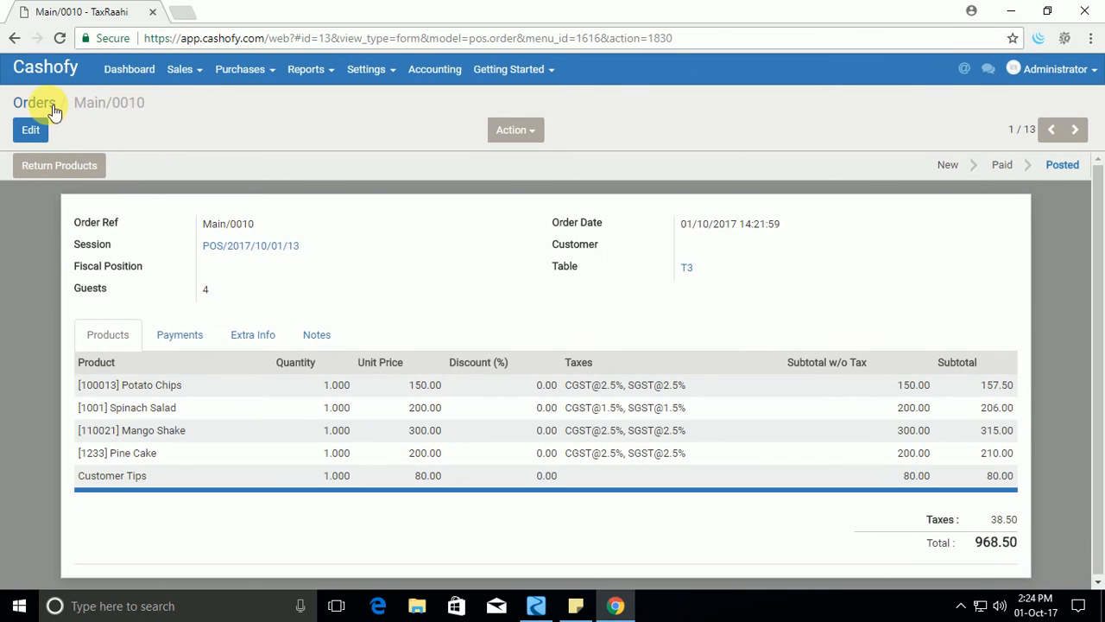
pyautogui.click(38, 103)
pyautogui.click(129, 69)
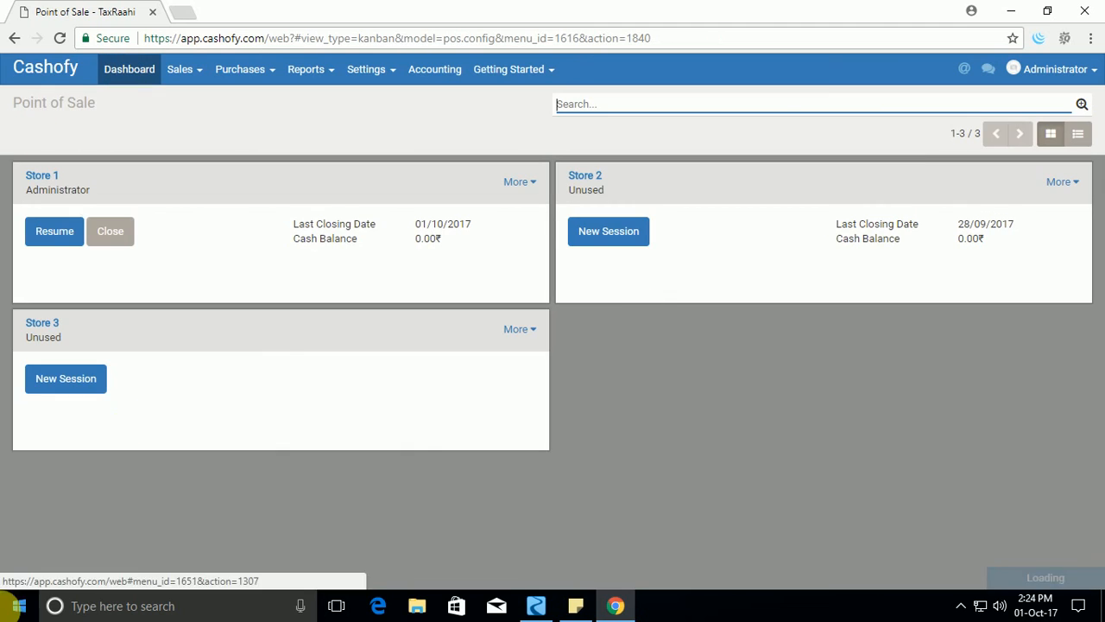